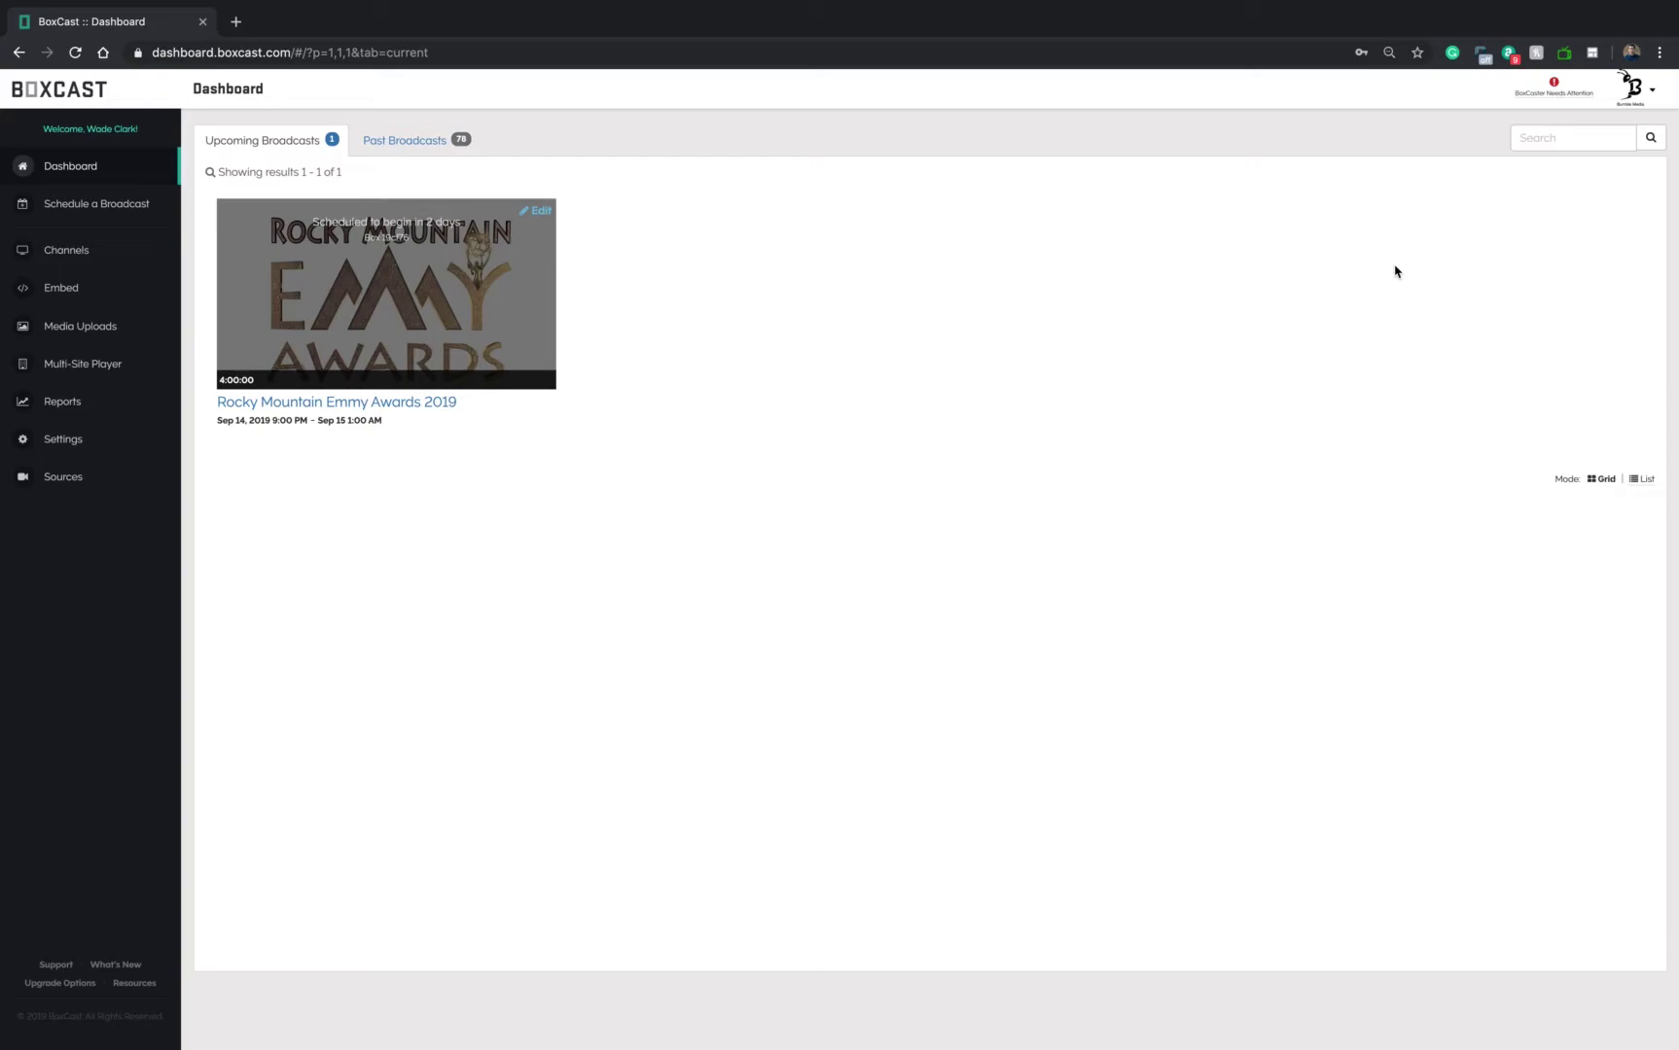
# Step: Open the account's Integrations list and begin adding a Facebook integration
pyautogui.click(117, 444)
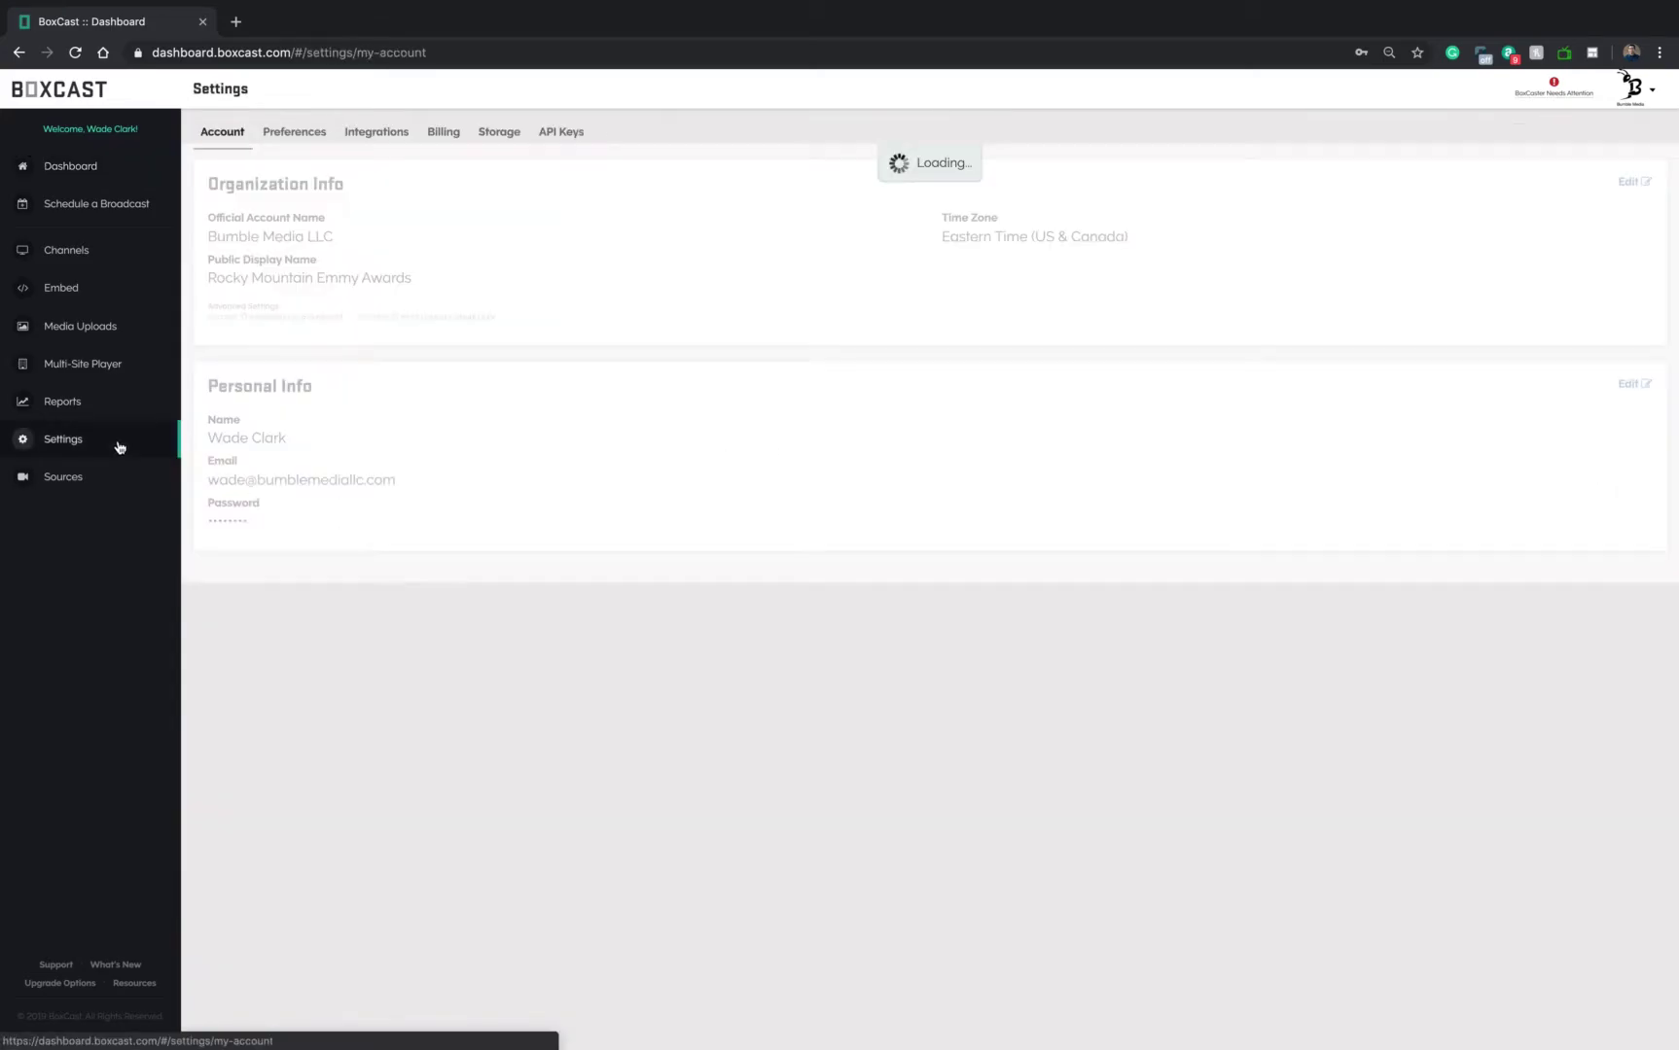
pyautogui.click(376, 132)
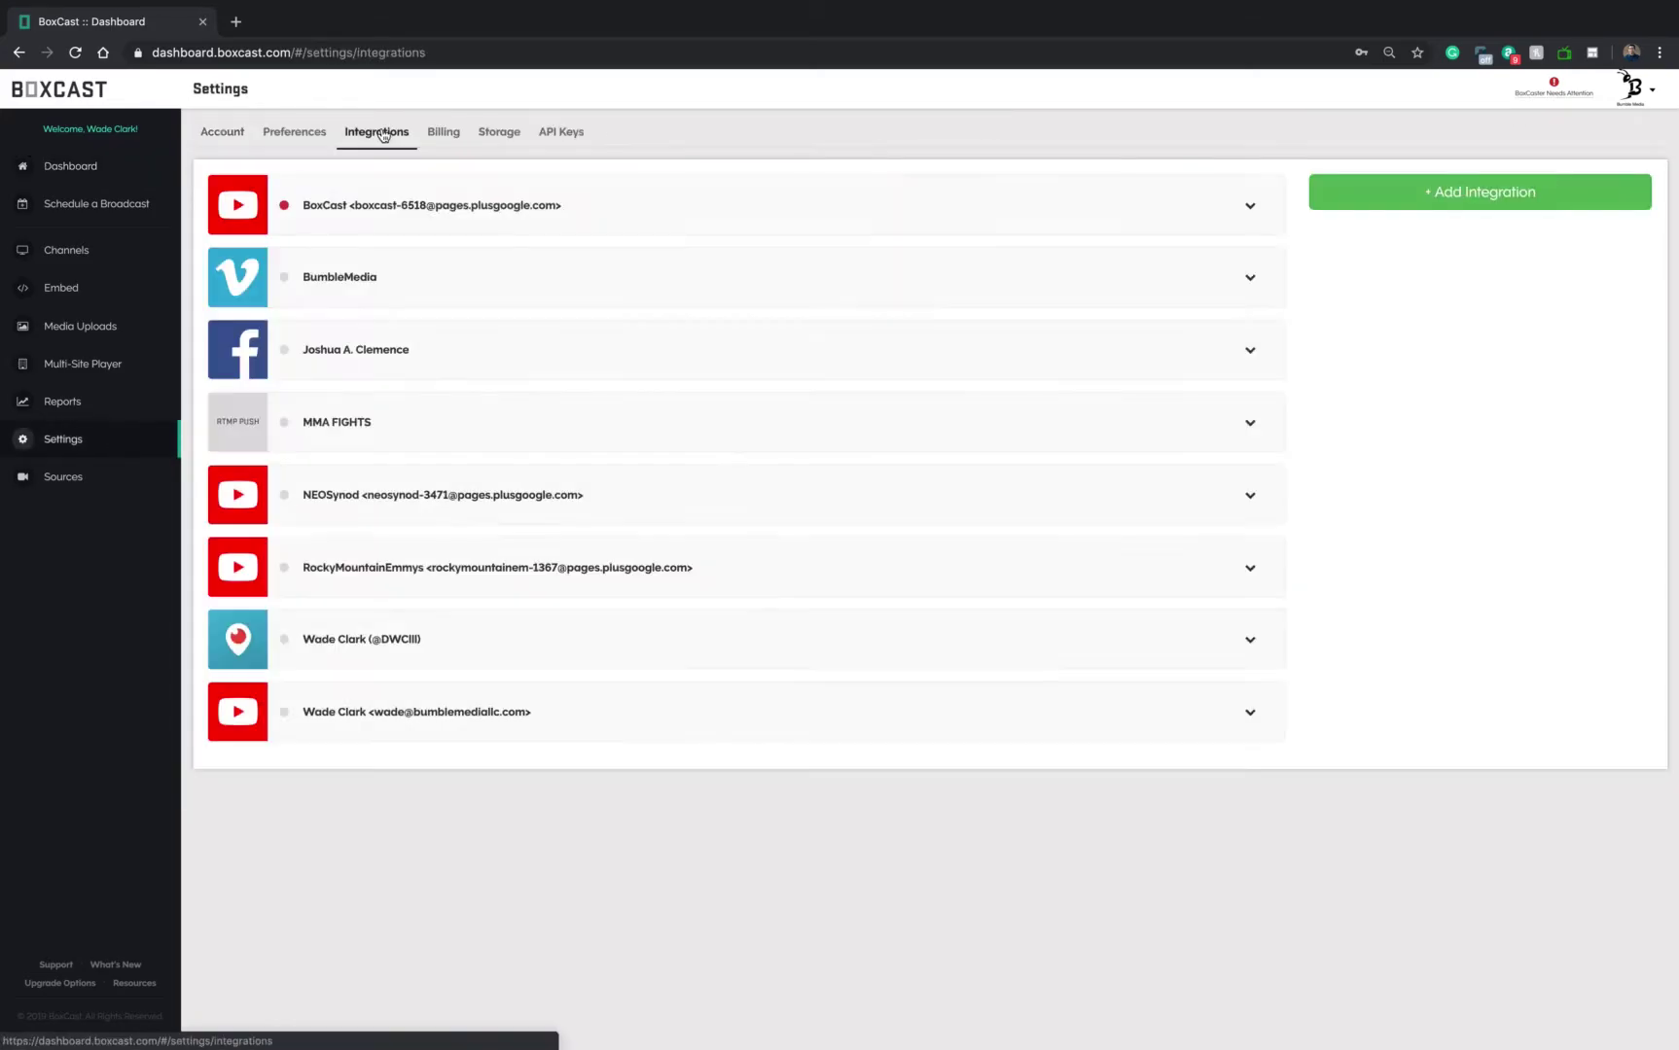
pyautogui.click(1381, 191)
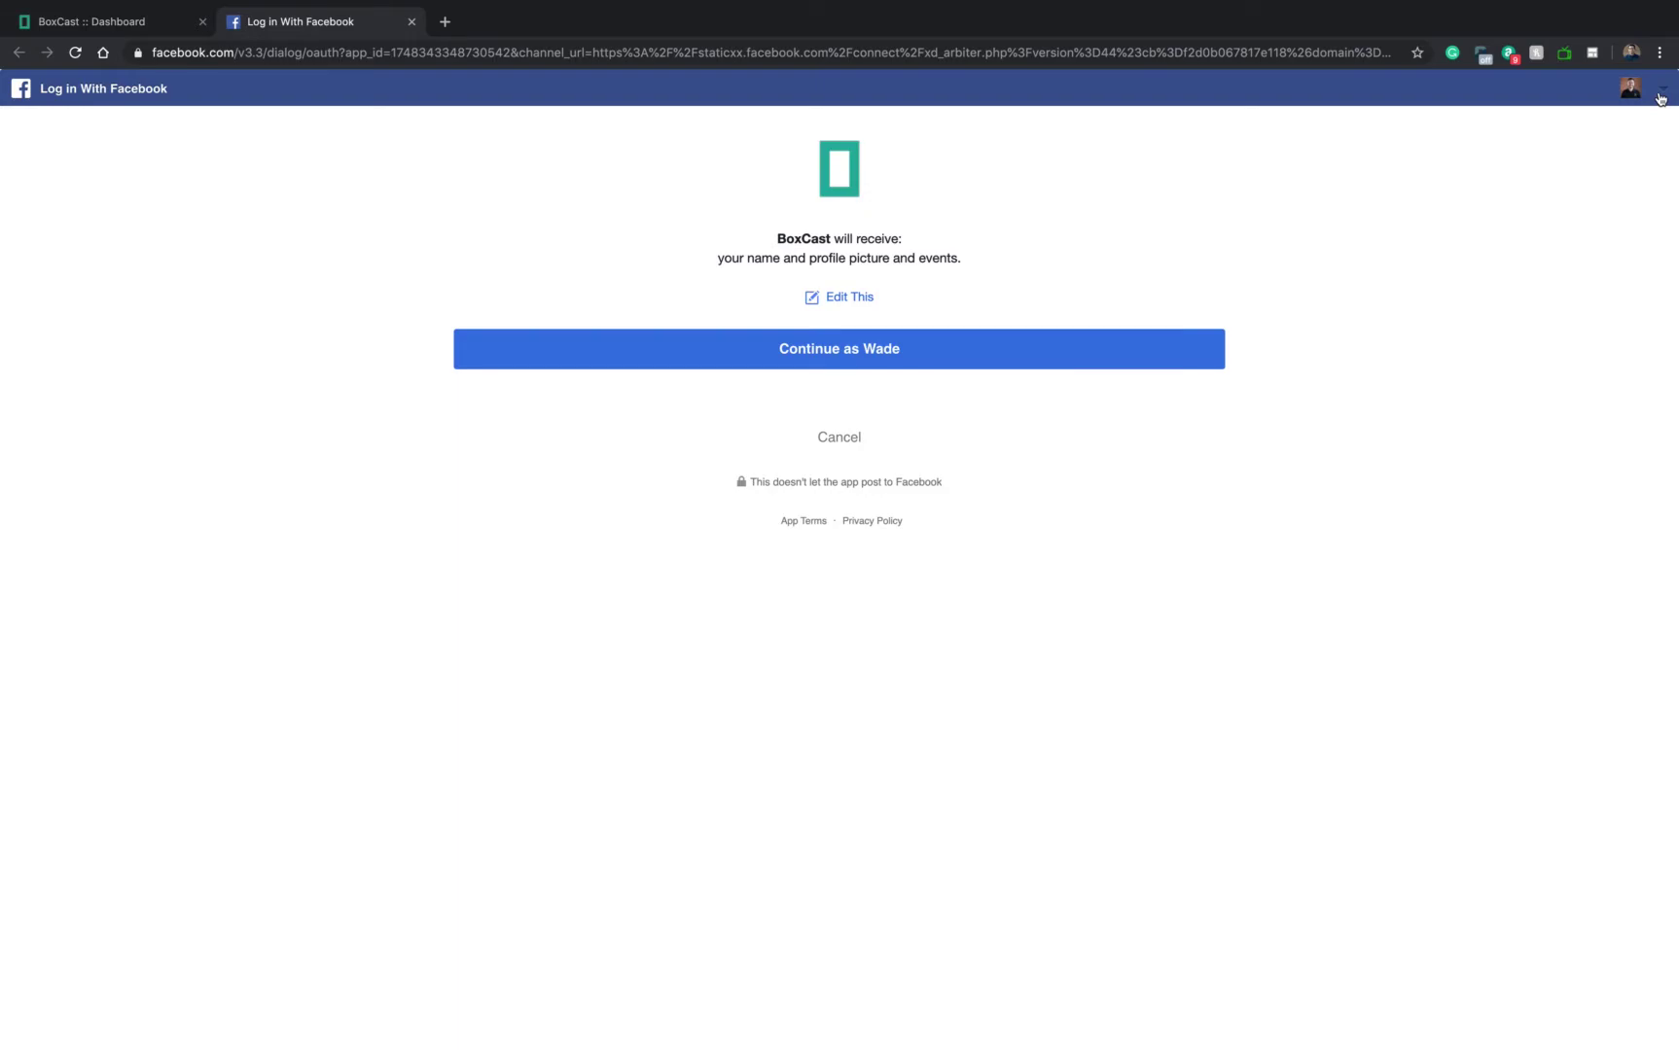
# Step: Continue the Facebook login and set BoxCast's timeline post audience to Public
pyautogui.click(887, 349)
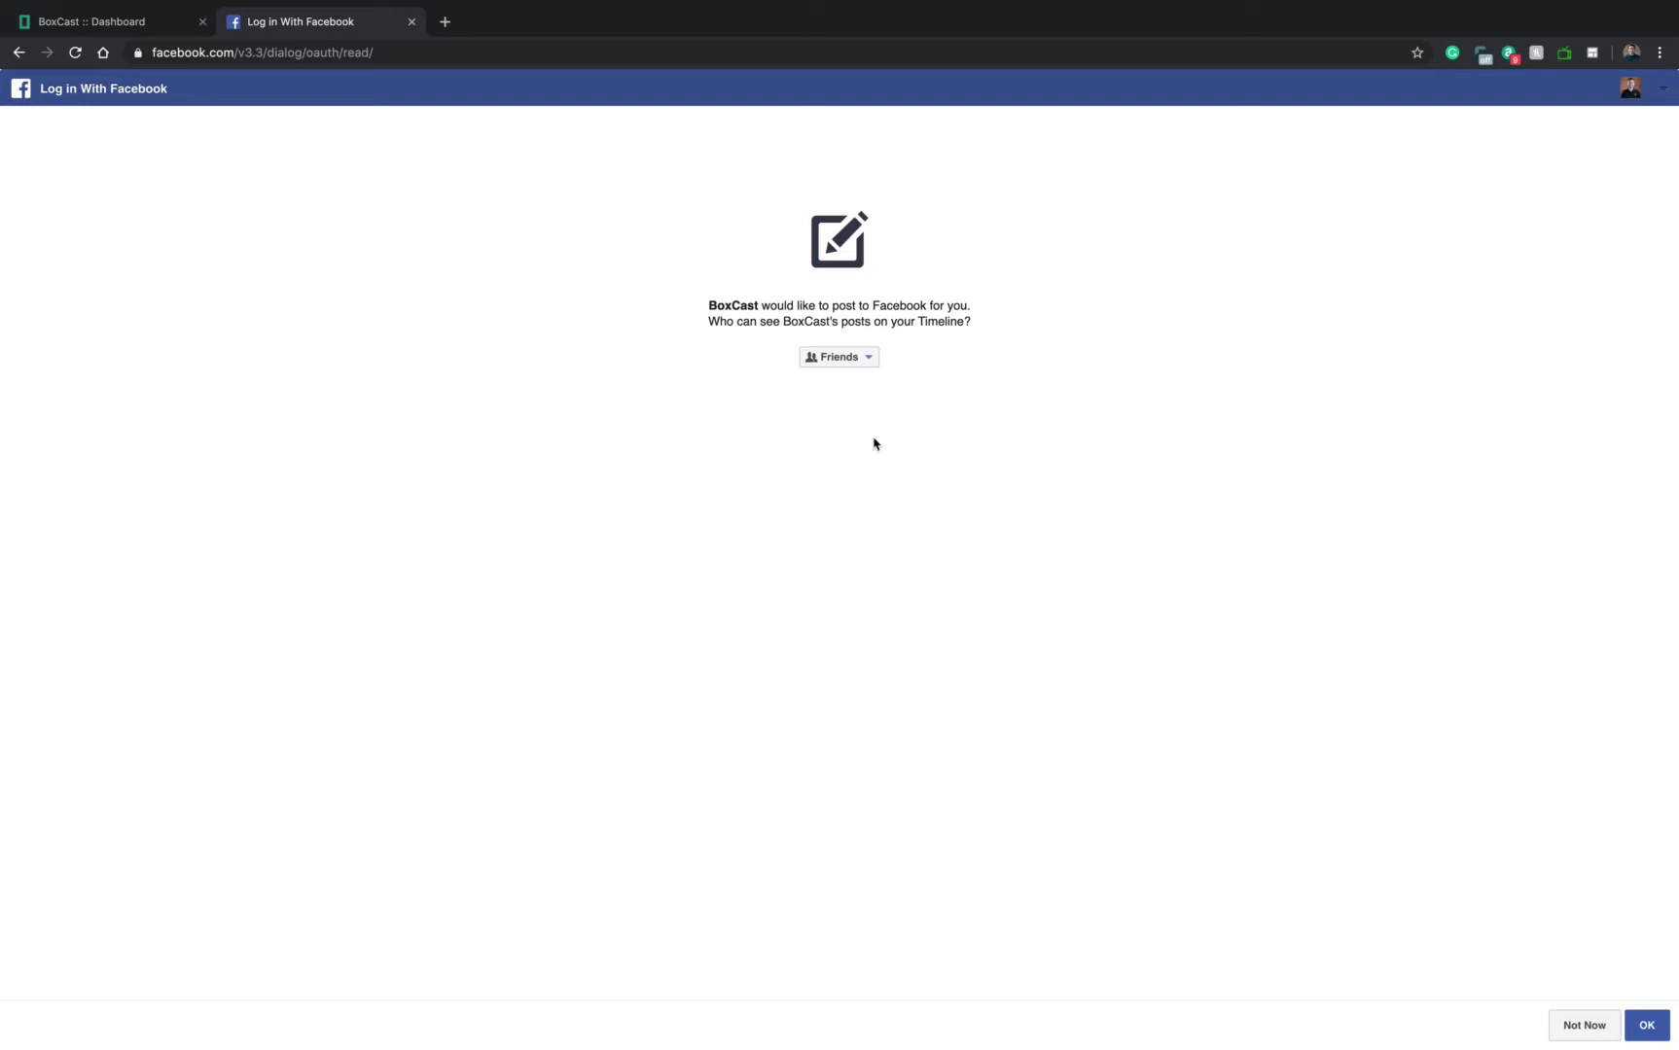
pyautogui.click(866, 357)
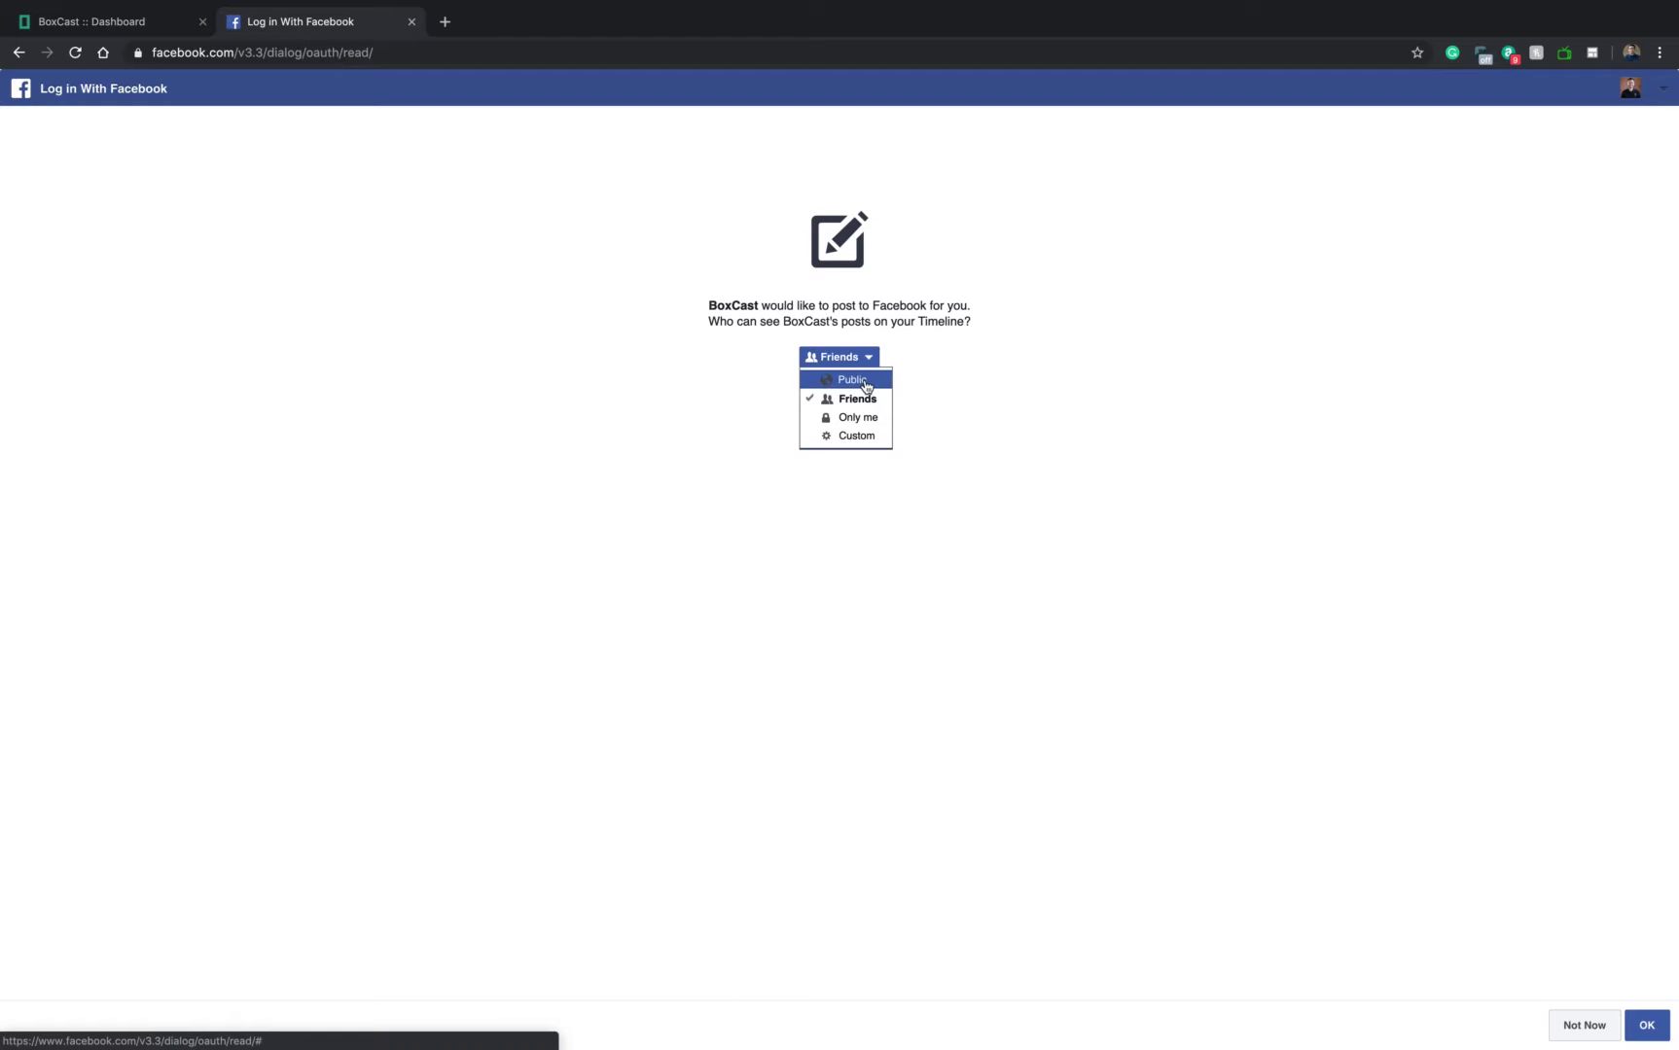
pyautogui.click(865, 382)
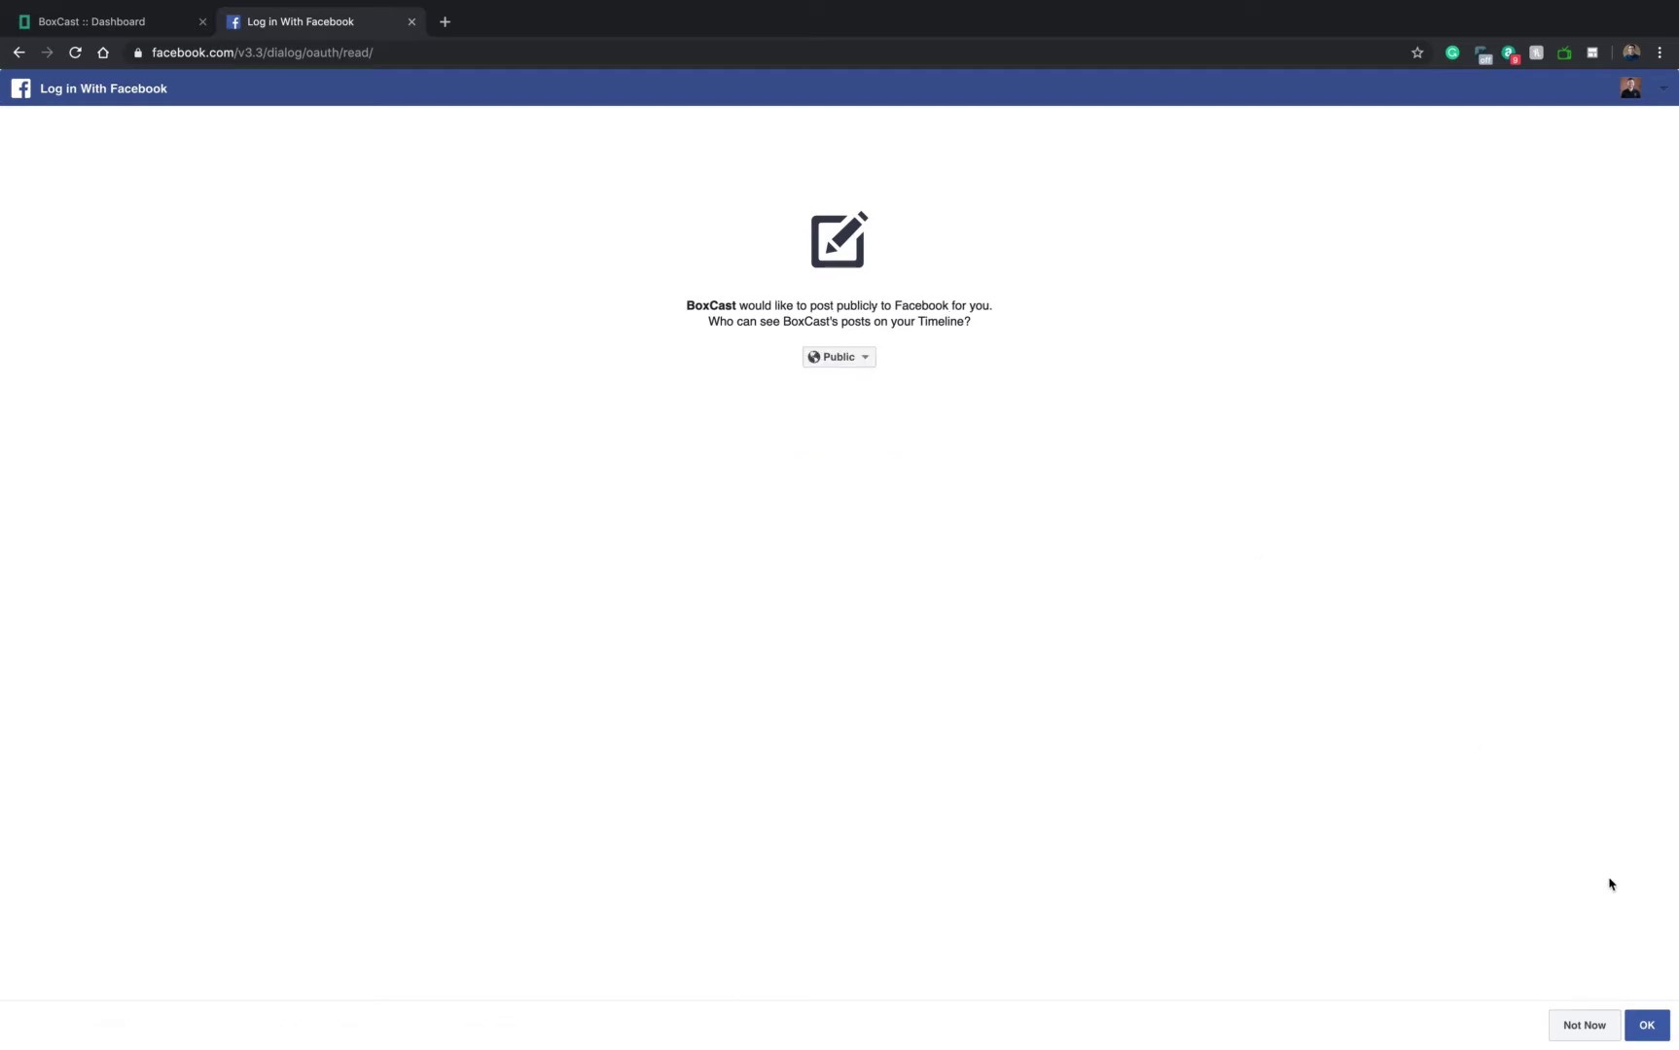
pyautogui.click(1649, 1024)
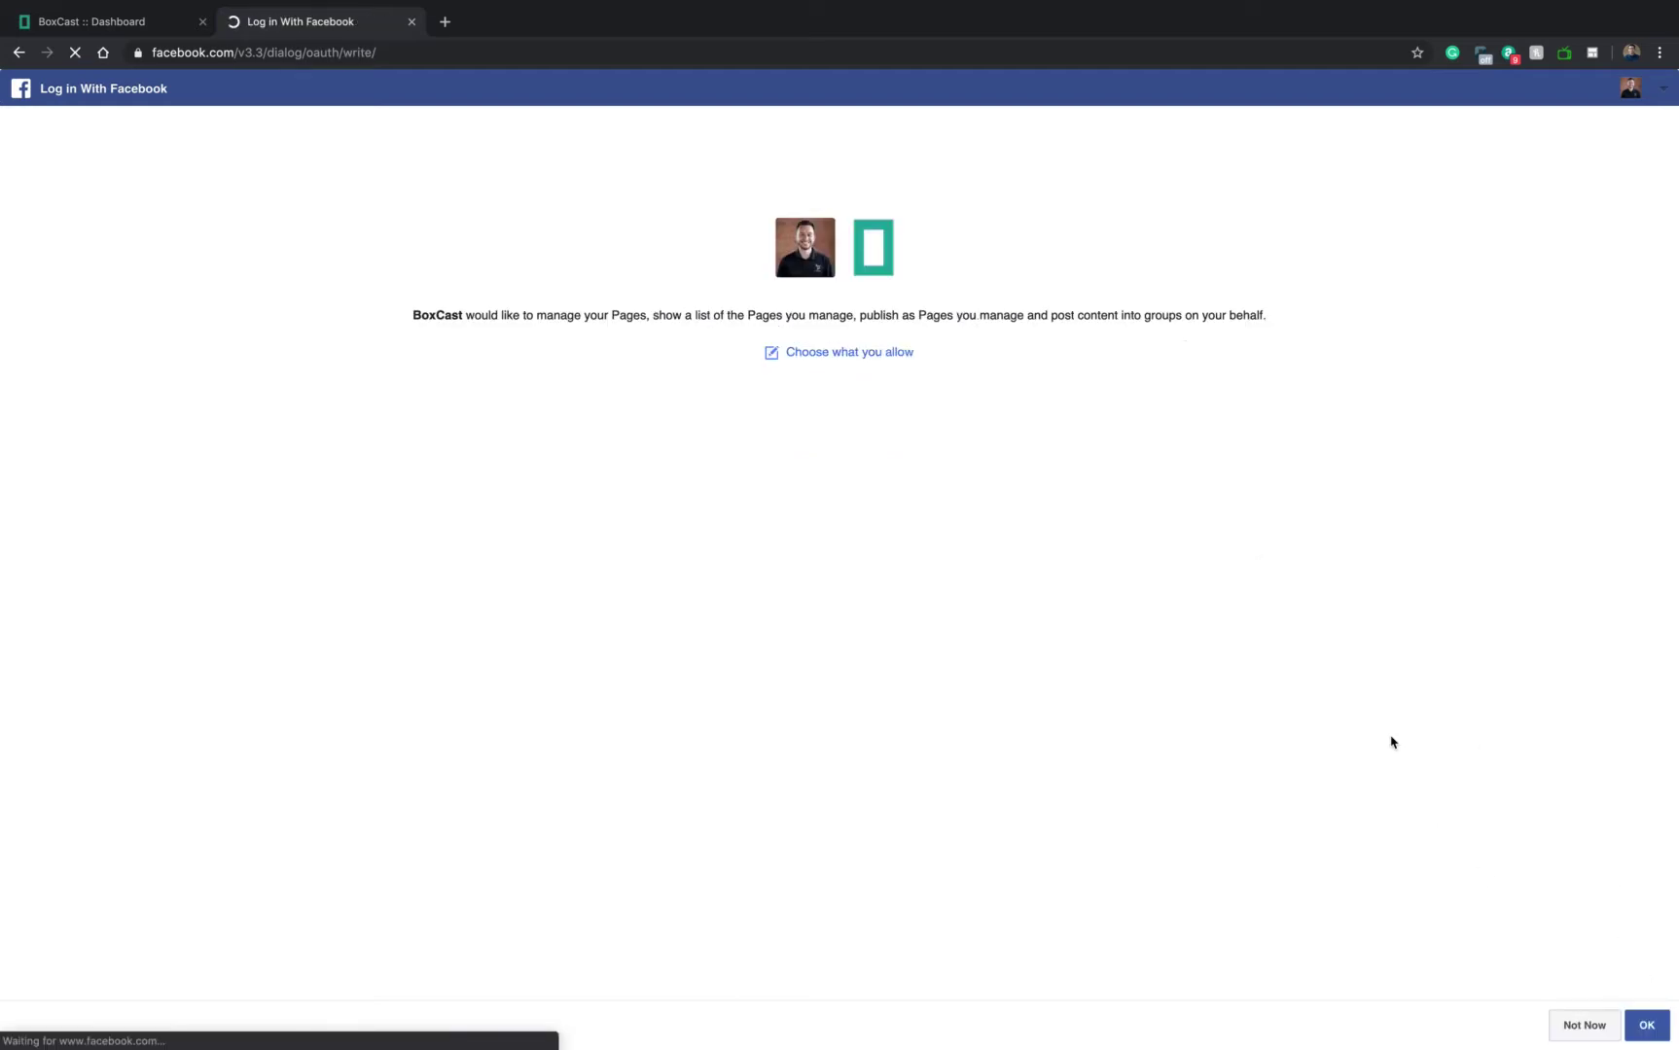
# Step: Expand See all Pages in the permissions review and grant BoxCast access to all of them
pyautogui.click(873, 353)
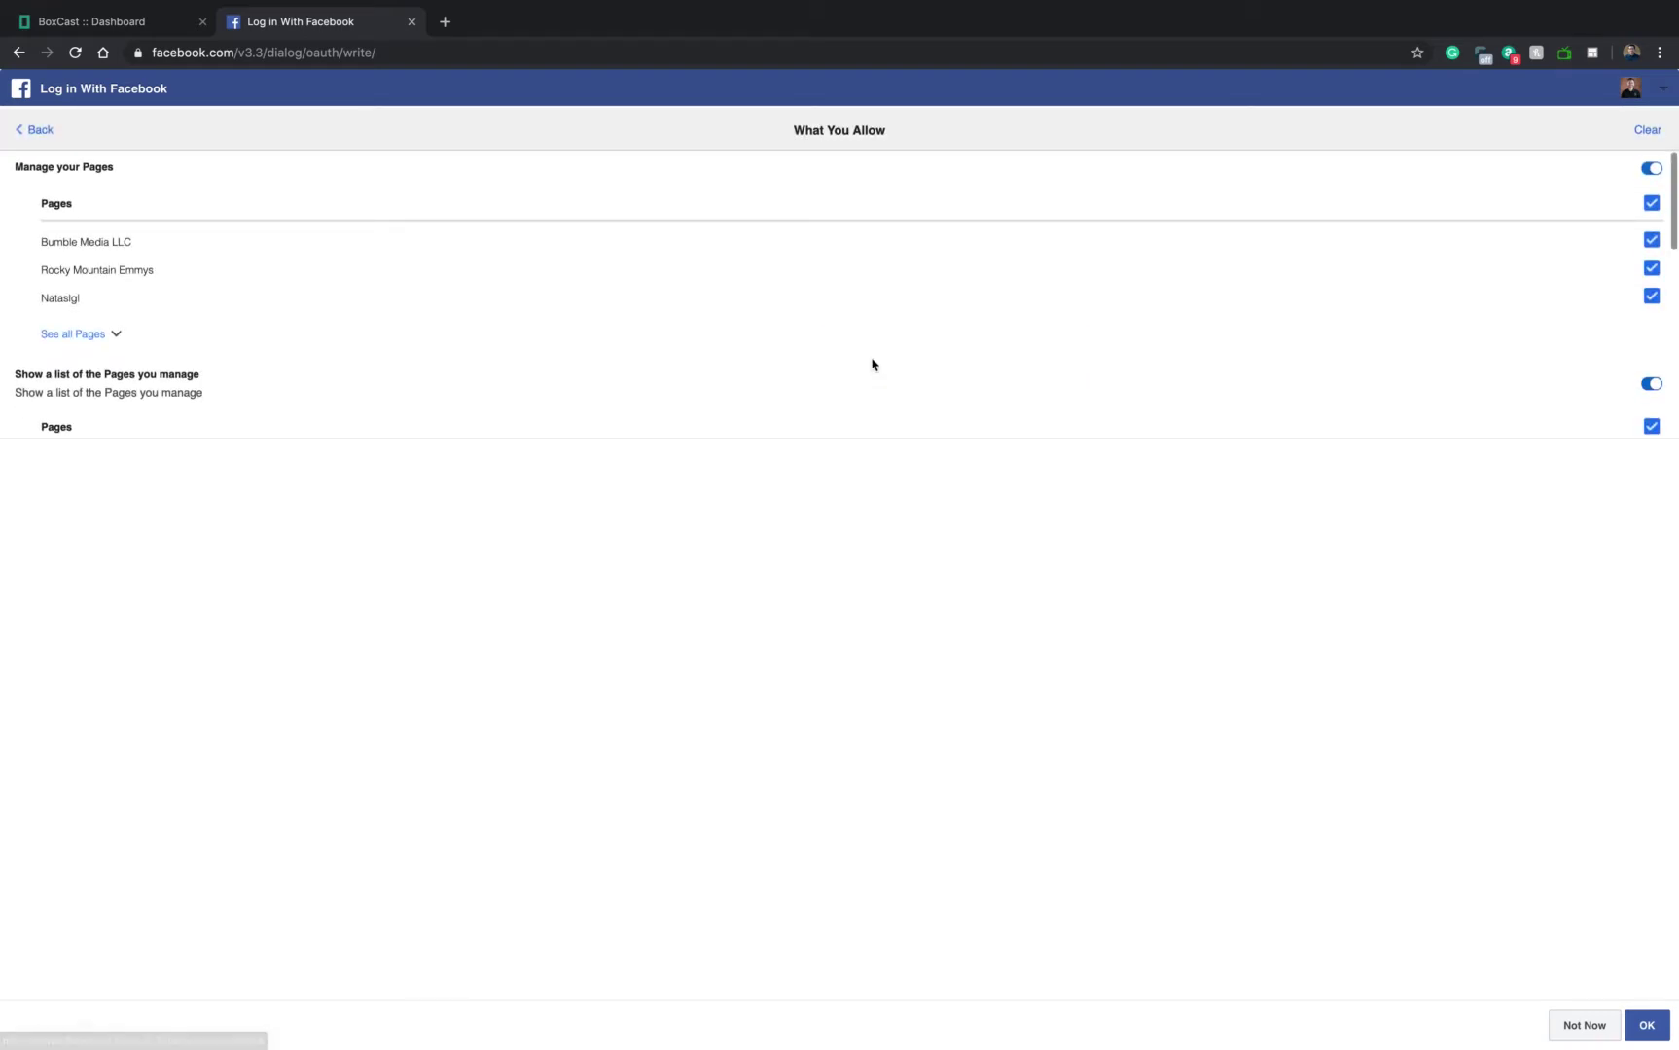
pyautogui.click(105, 337)
pyautogui.scroll(-2, 263, 302)
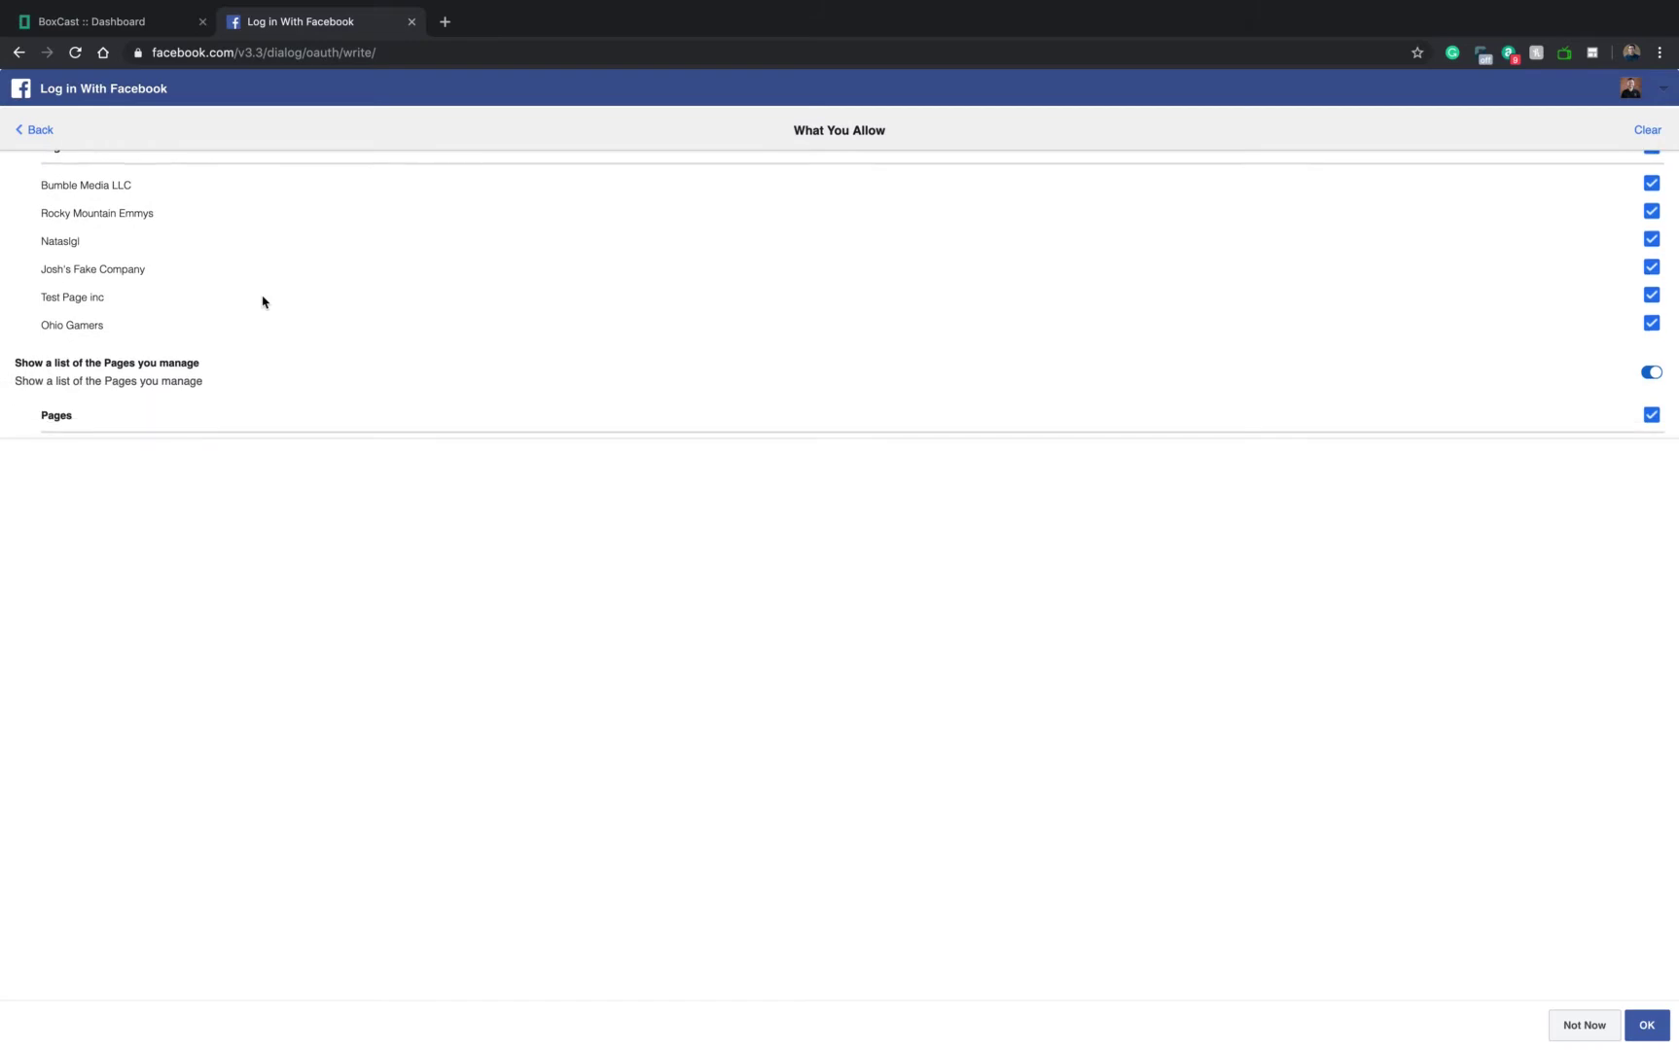
pyautogui.scroll(-3, 263, 302)
pyautogui.scroll(-3, 263, 301)
pyautogui.scroll(-3, 262, 302)
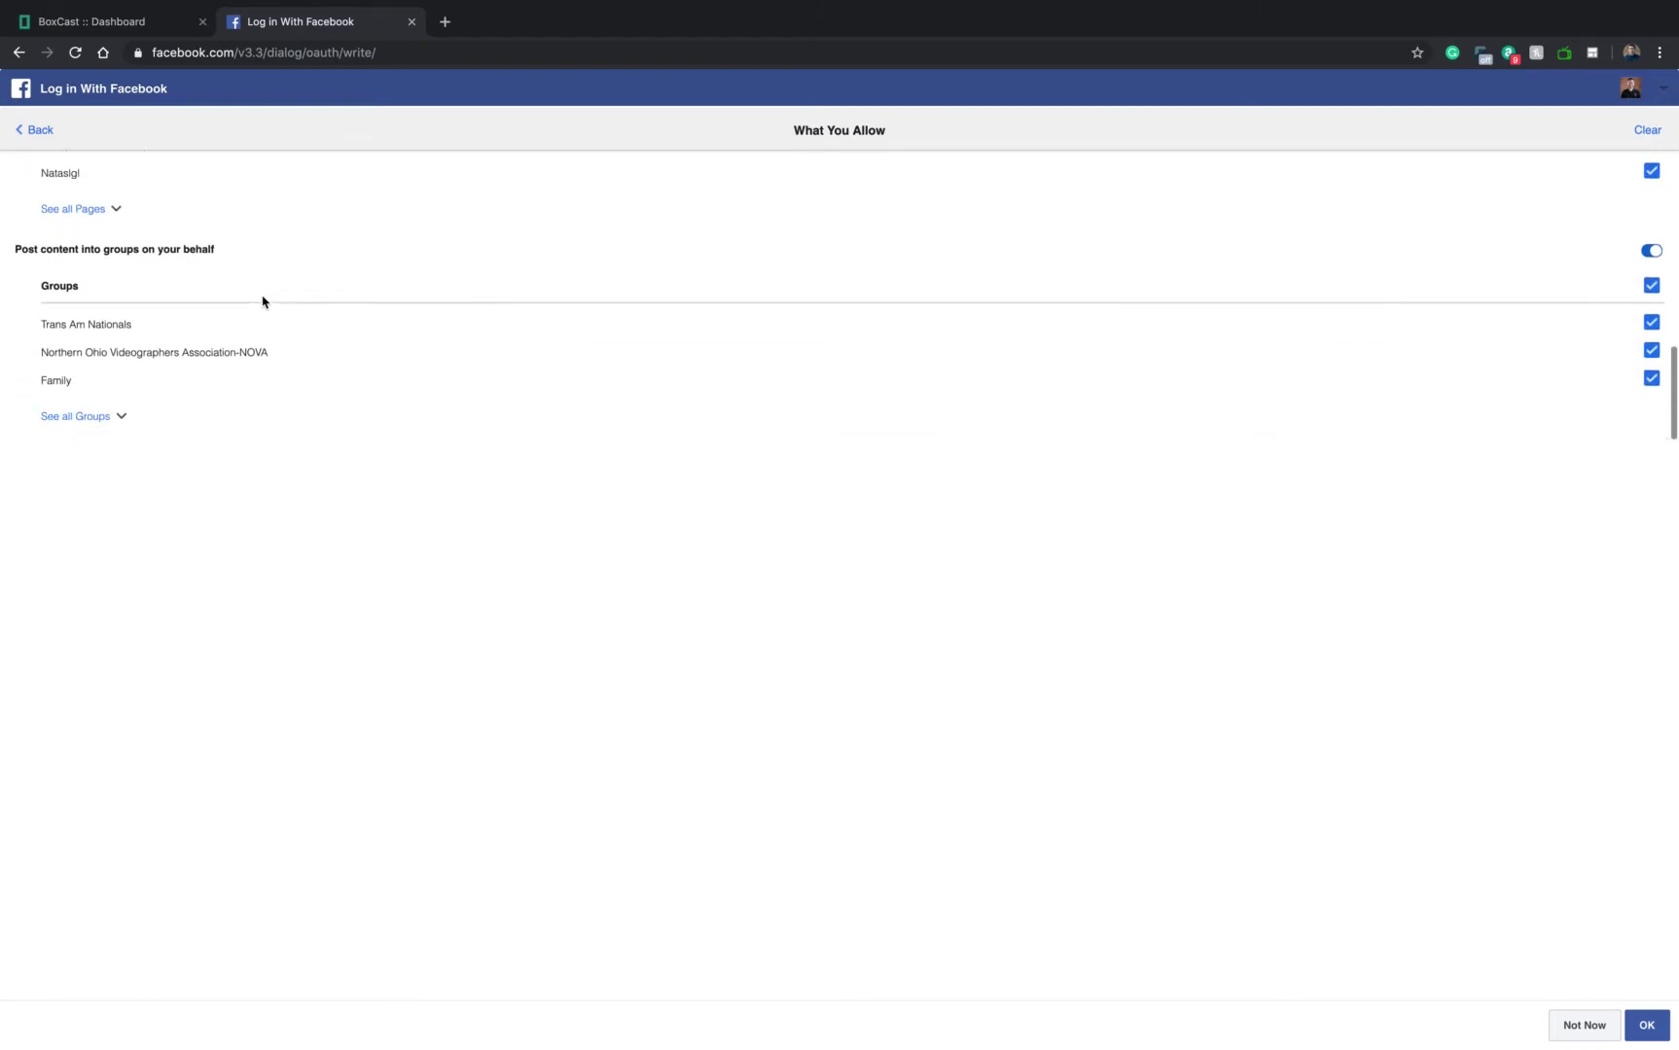
pyautogui.scroll(1, 262, 301)
pyautogui.scroll(5, 262, 302)
pyautogui.scroll(3, 262, 301)
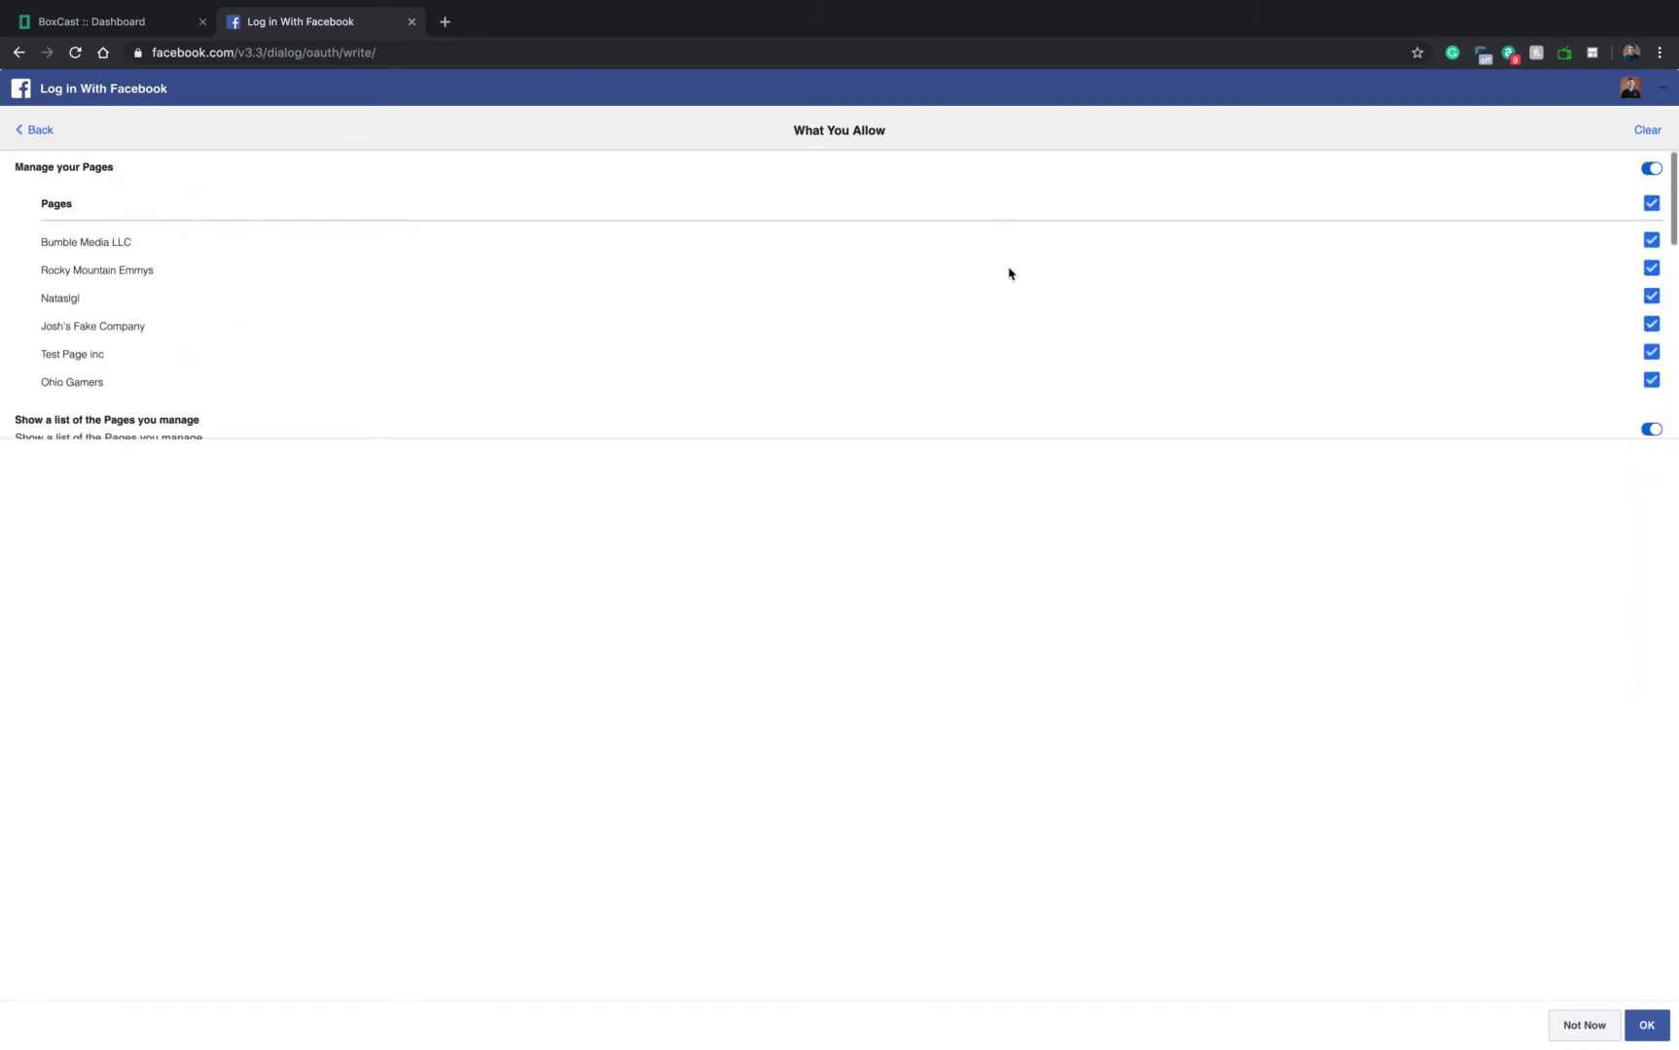
pyautogui.click(1636, 1031)
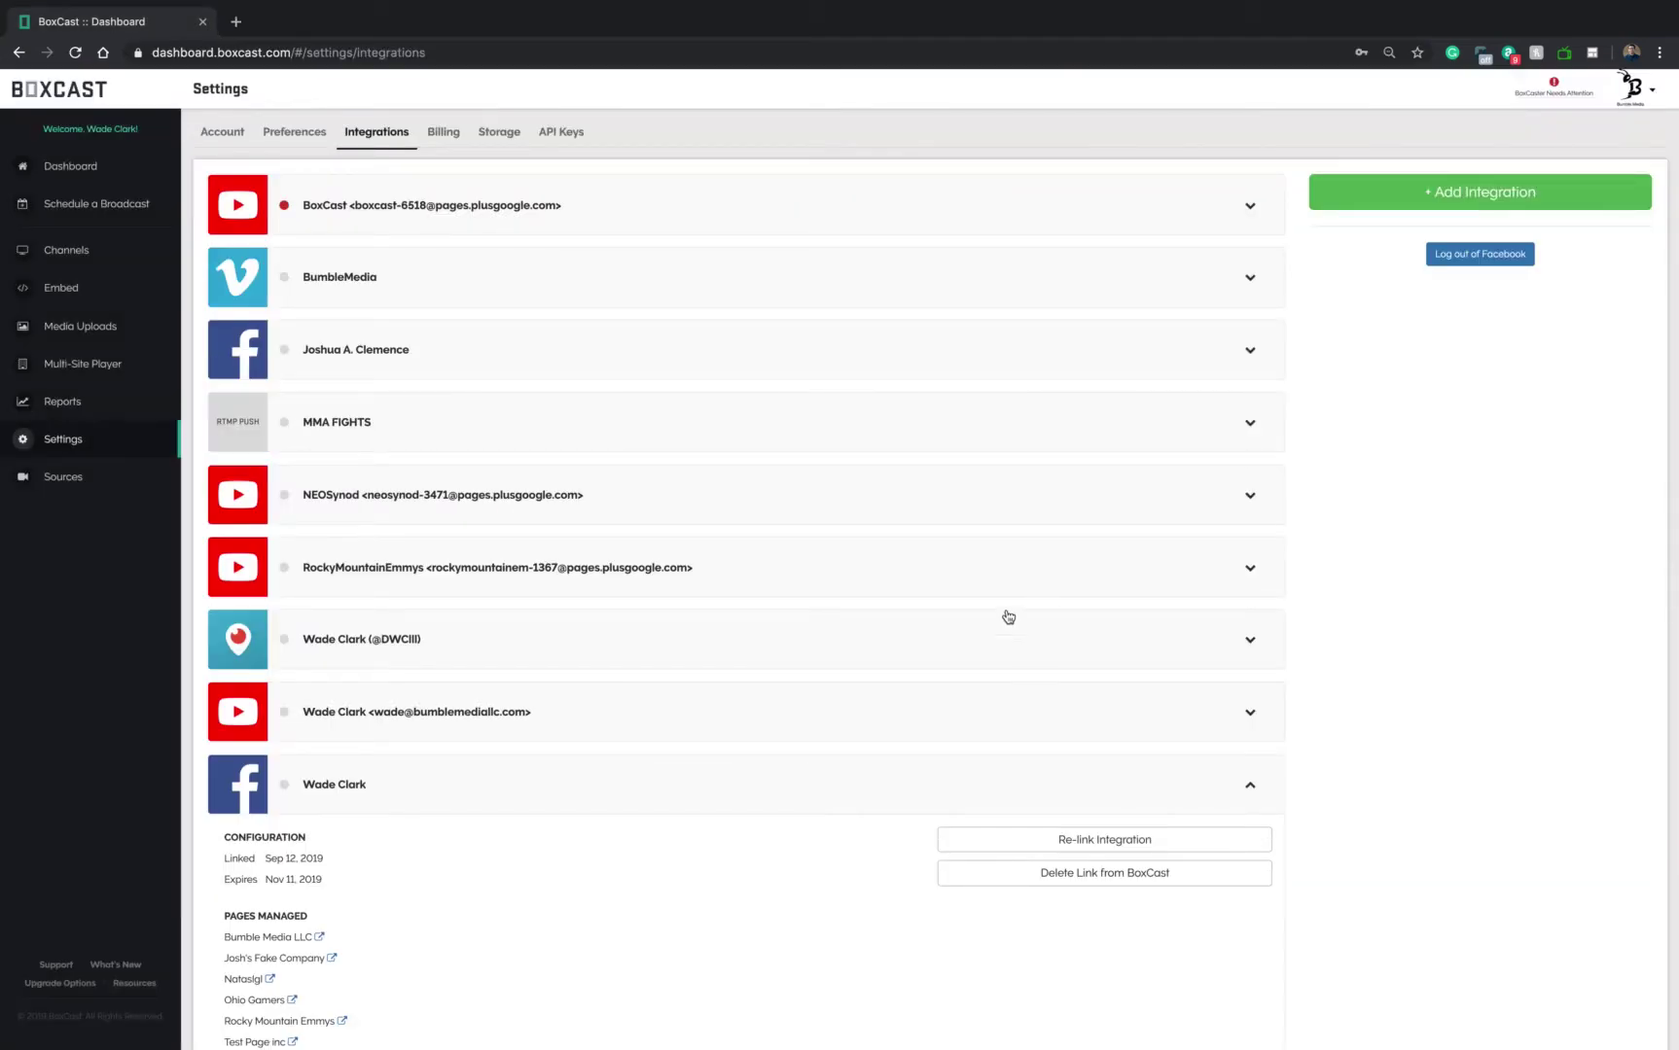
pyautogui.scroll(-3, 1010, 617)
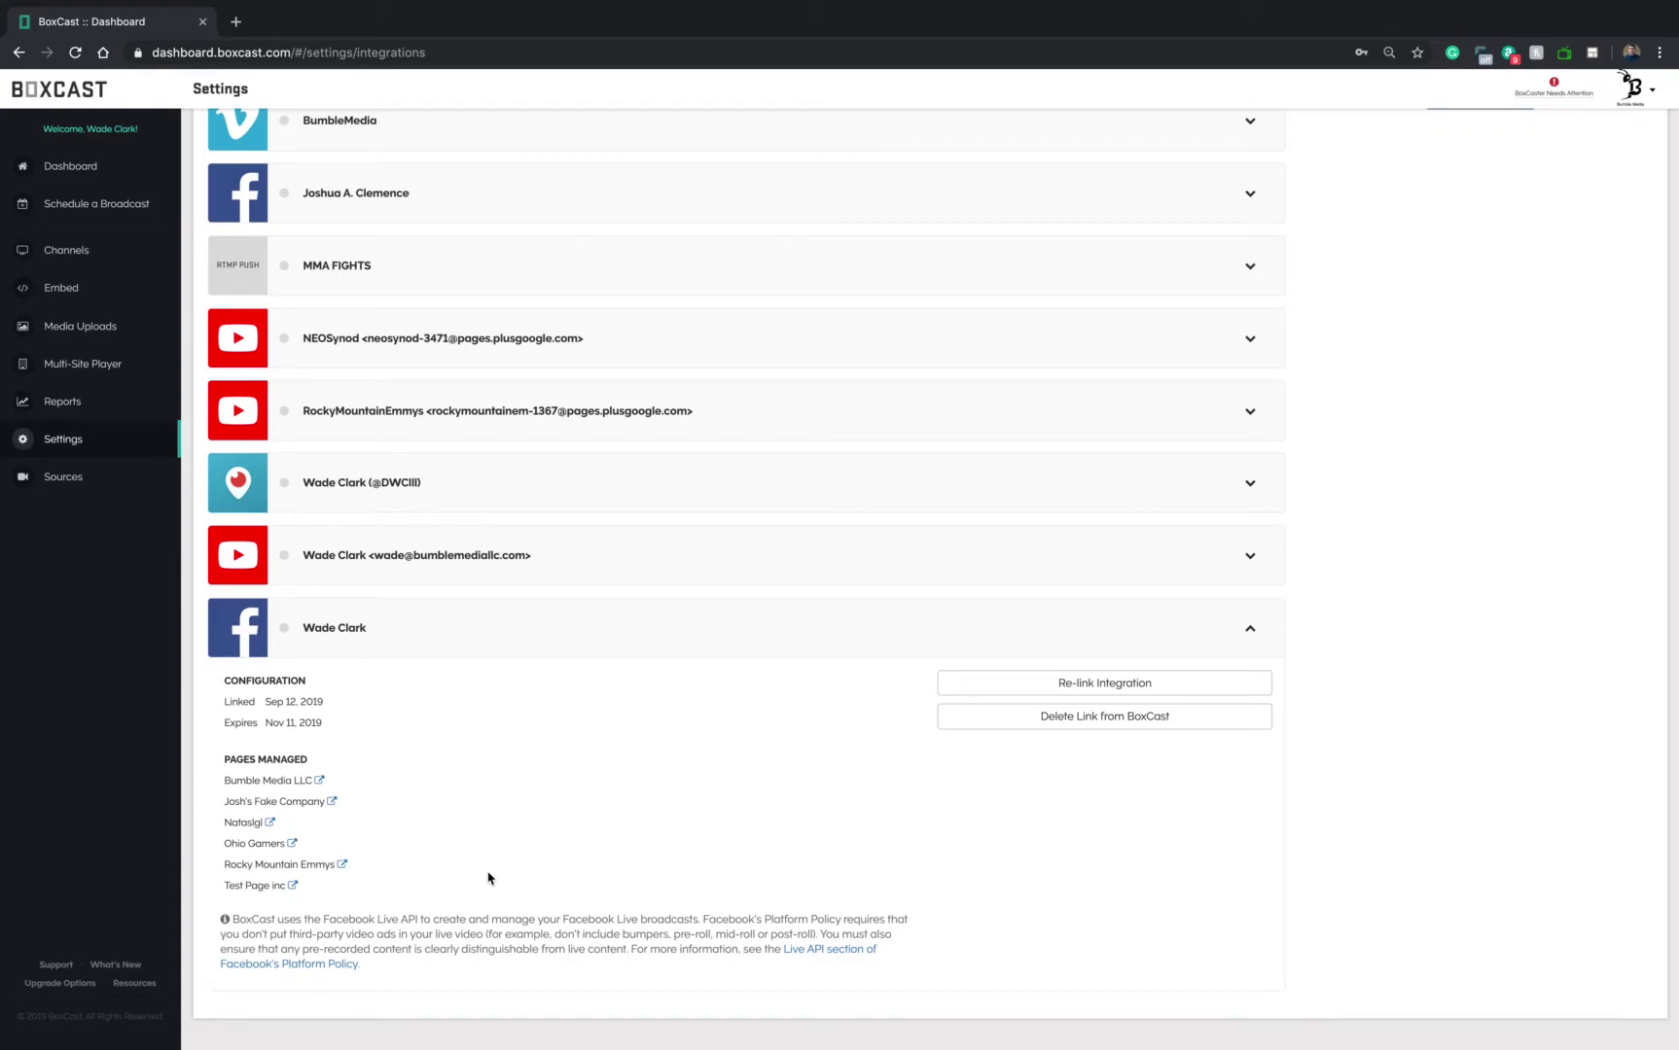
# Step: Start scheduling a new broadcast from the BoxCast dashboard
pyautogui.click(102, 206)
pyautogui.write('Test')
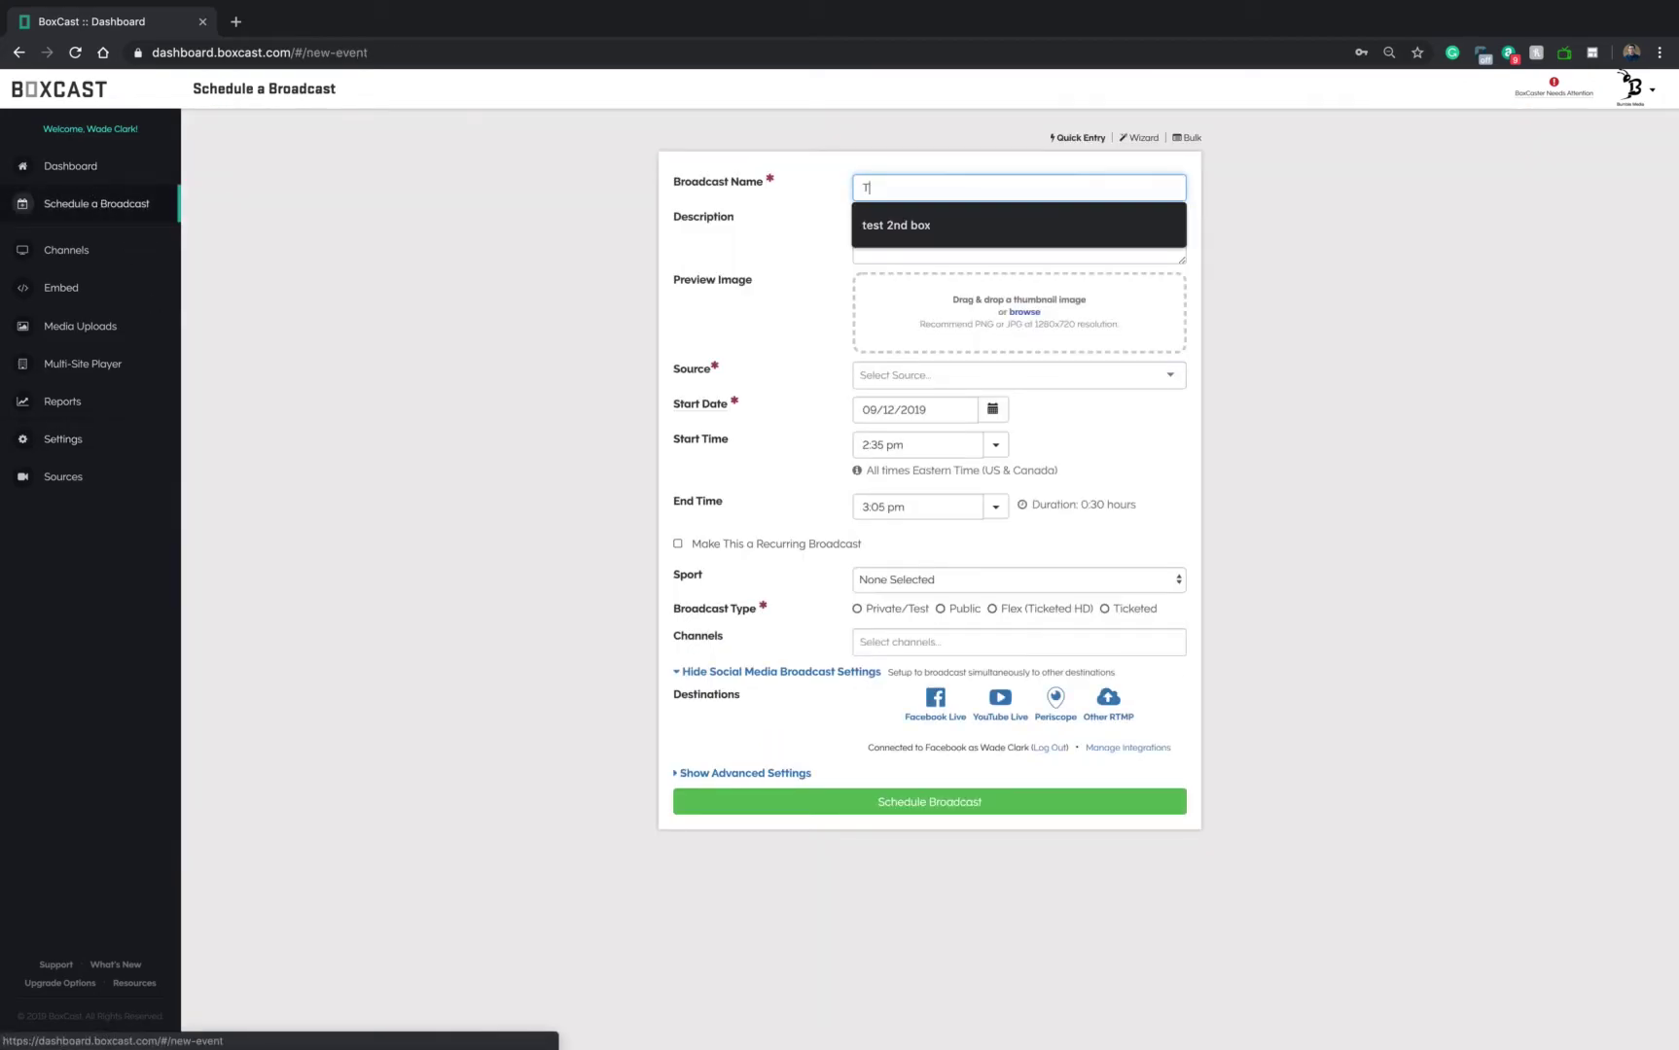
# Step: Use source Box 19cf76, start 09/14/2019, Private/Test, and add a Facebook Live destination
pyautogui.click(579, 239)
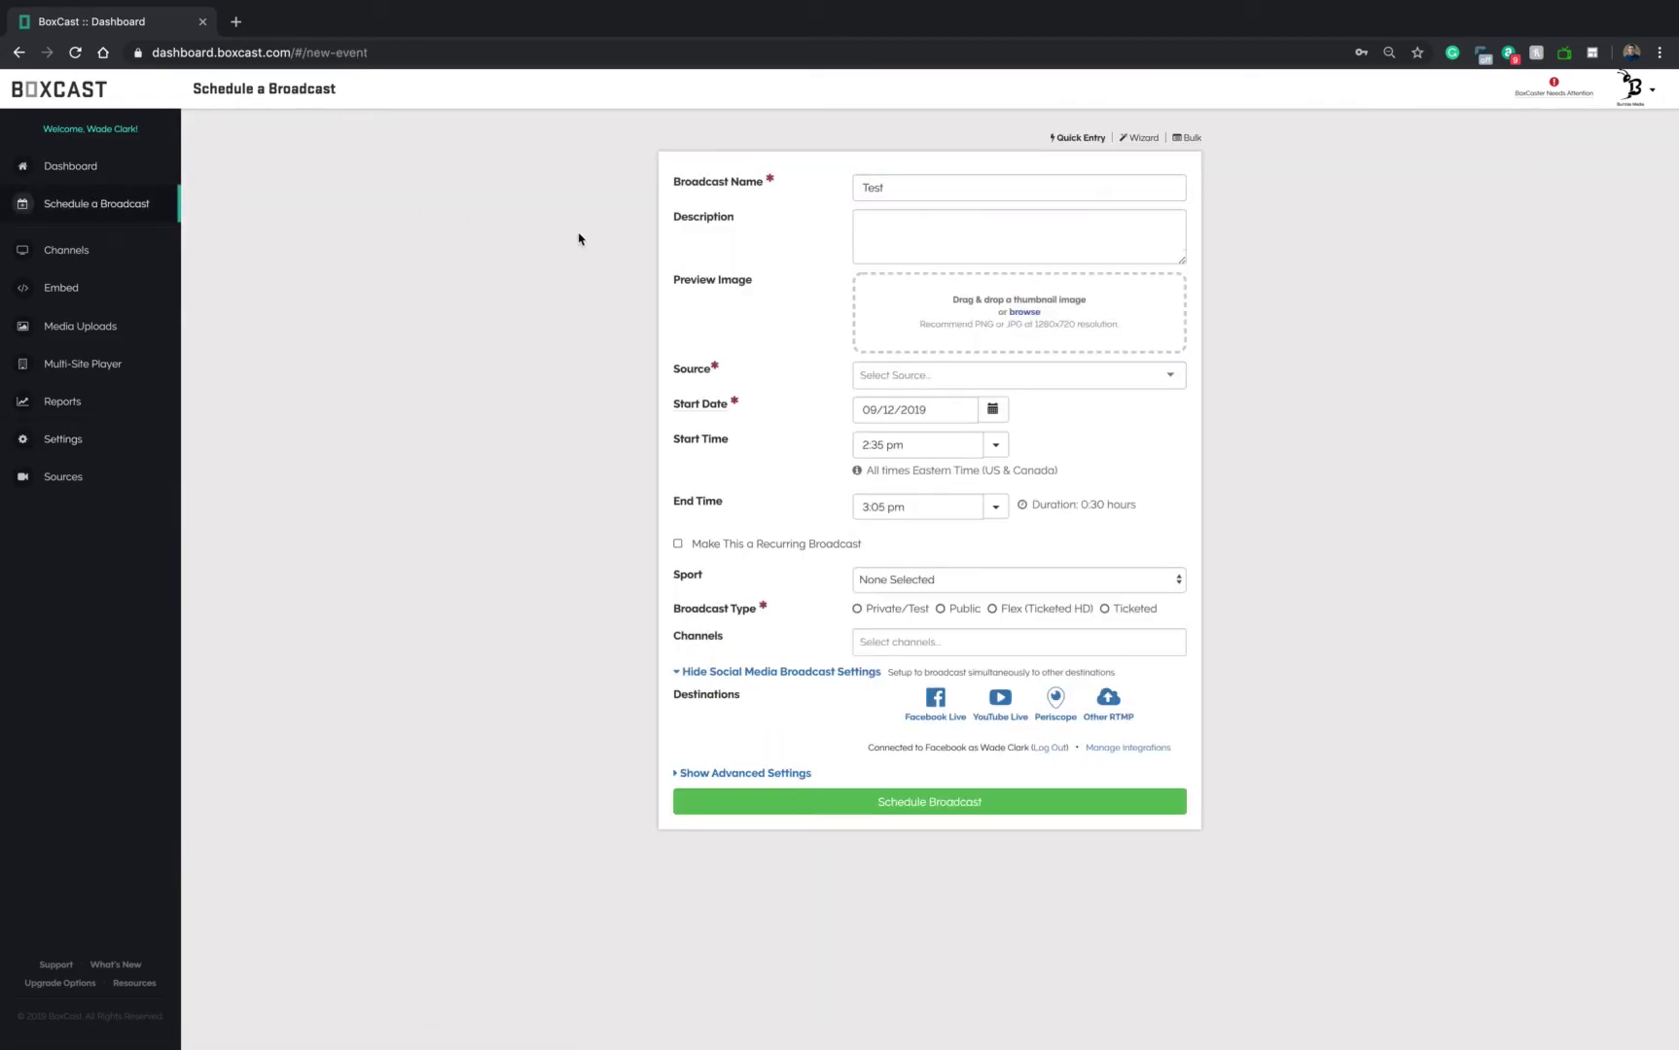
pyautogui.click(942, 375)
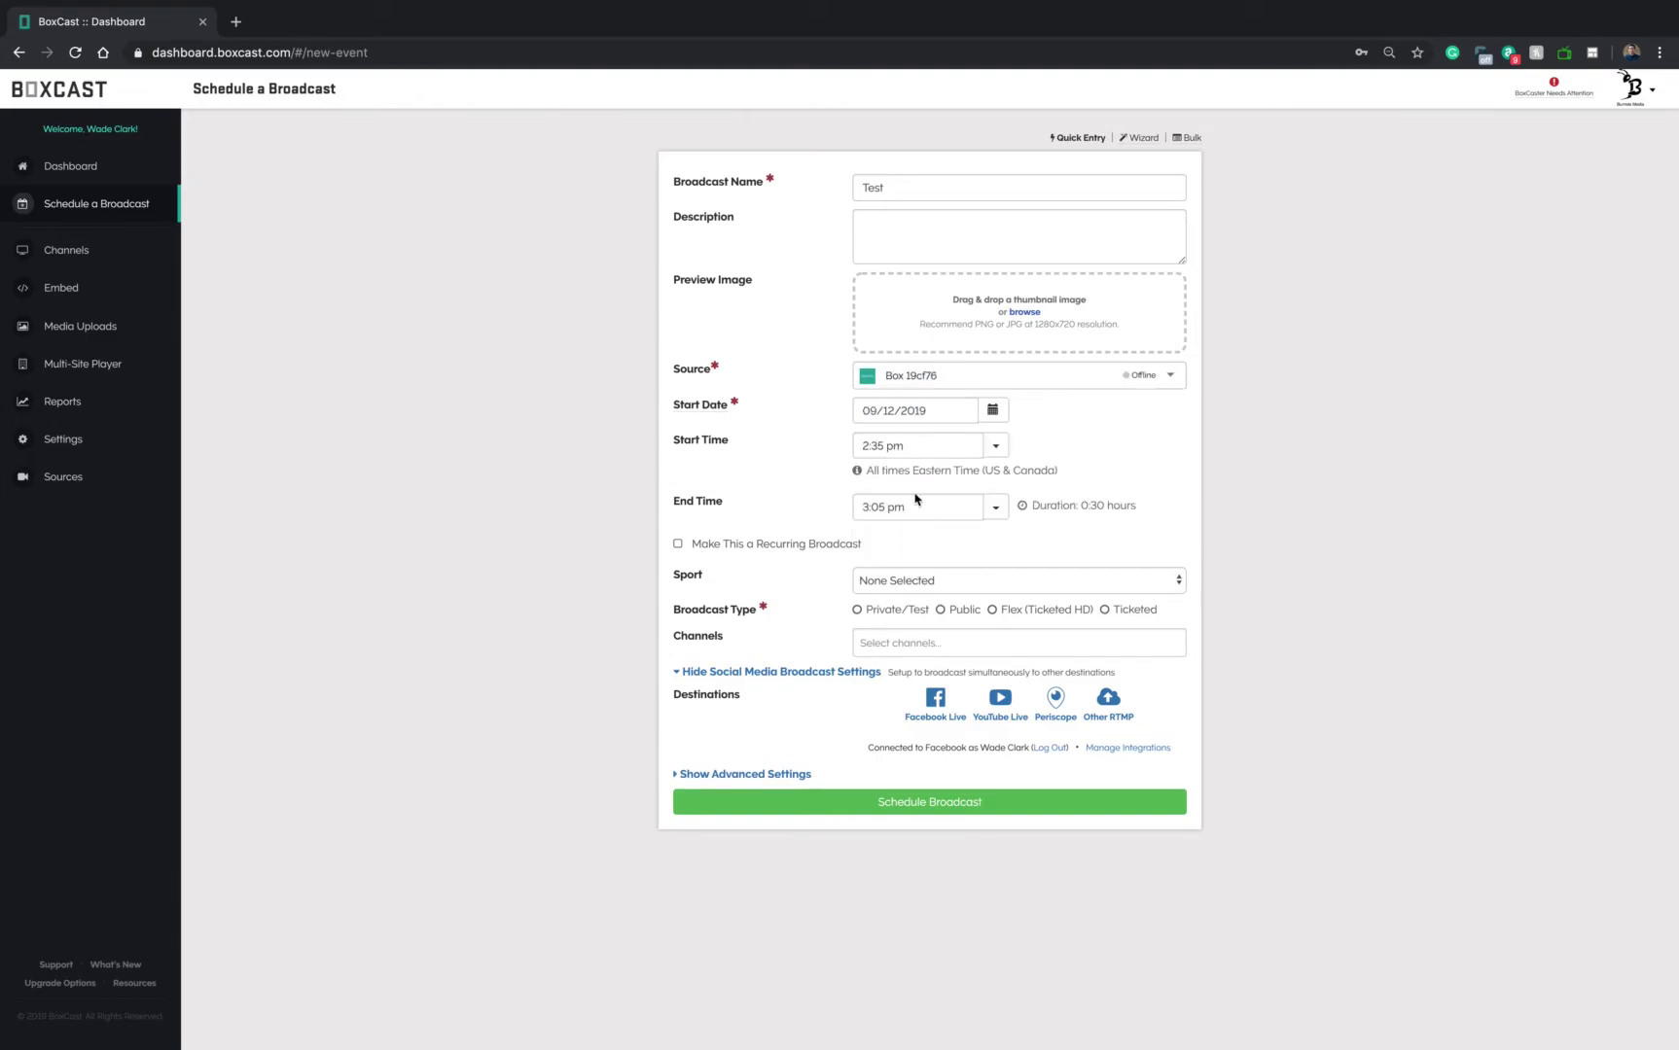
pyautogui.click(994, 411)
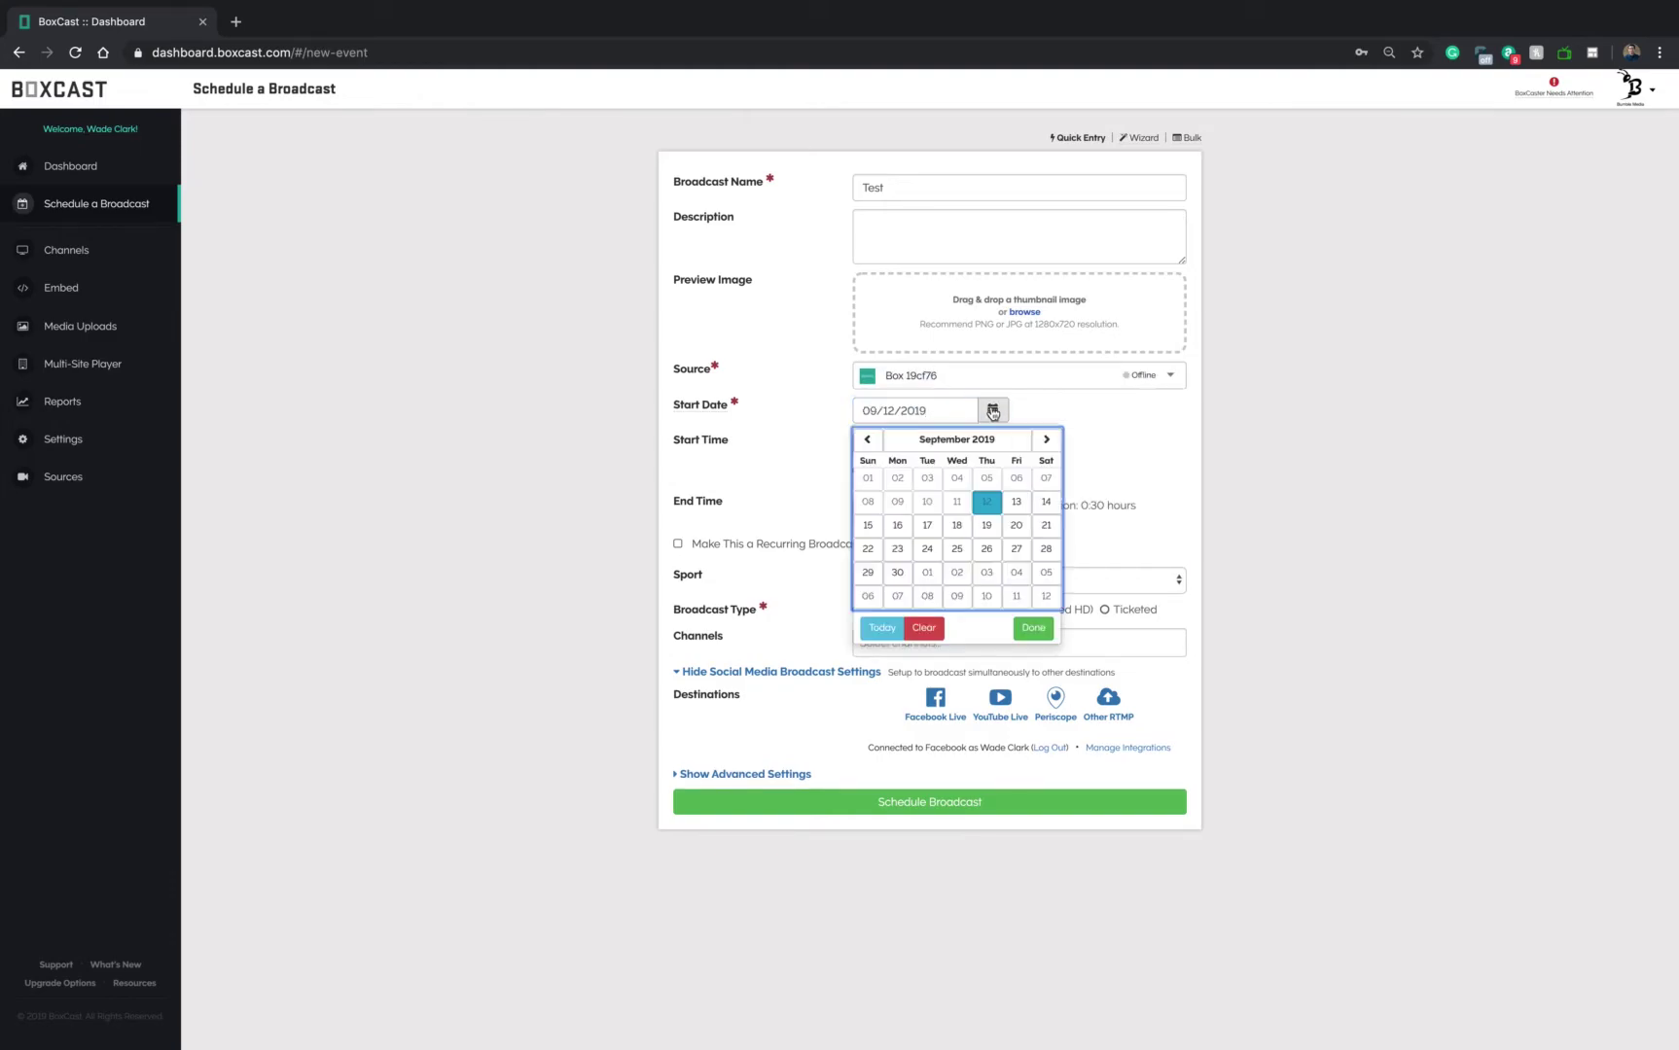
pyautogui.click(1046, 502)
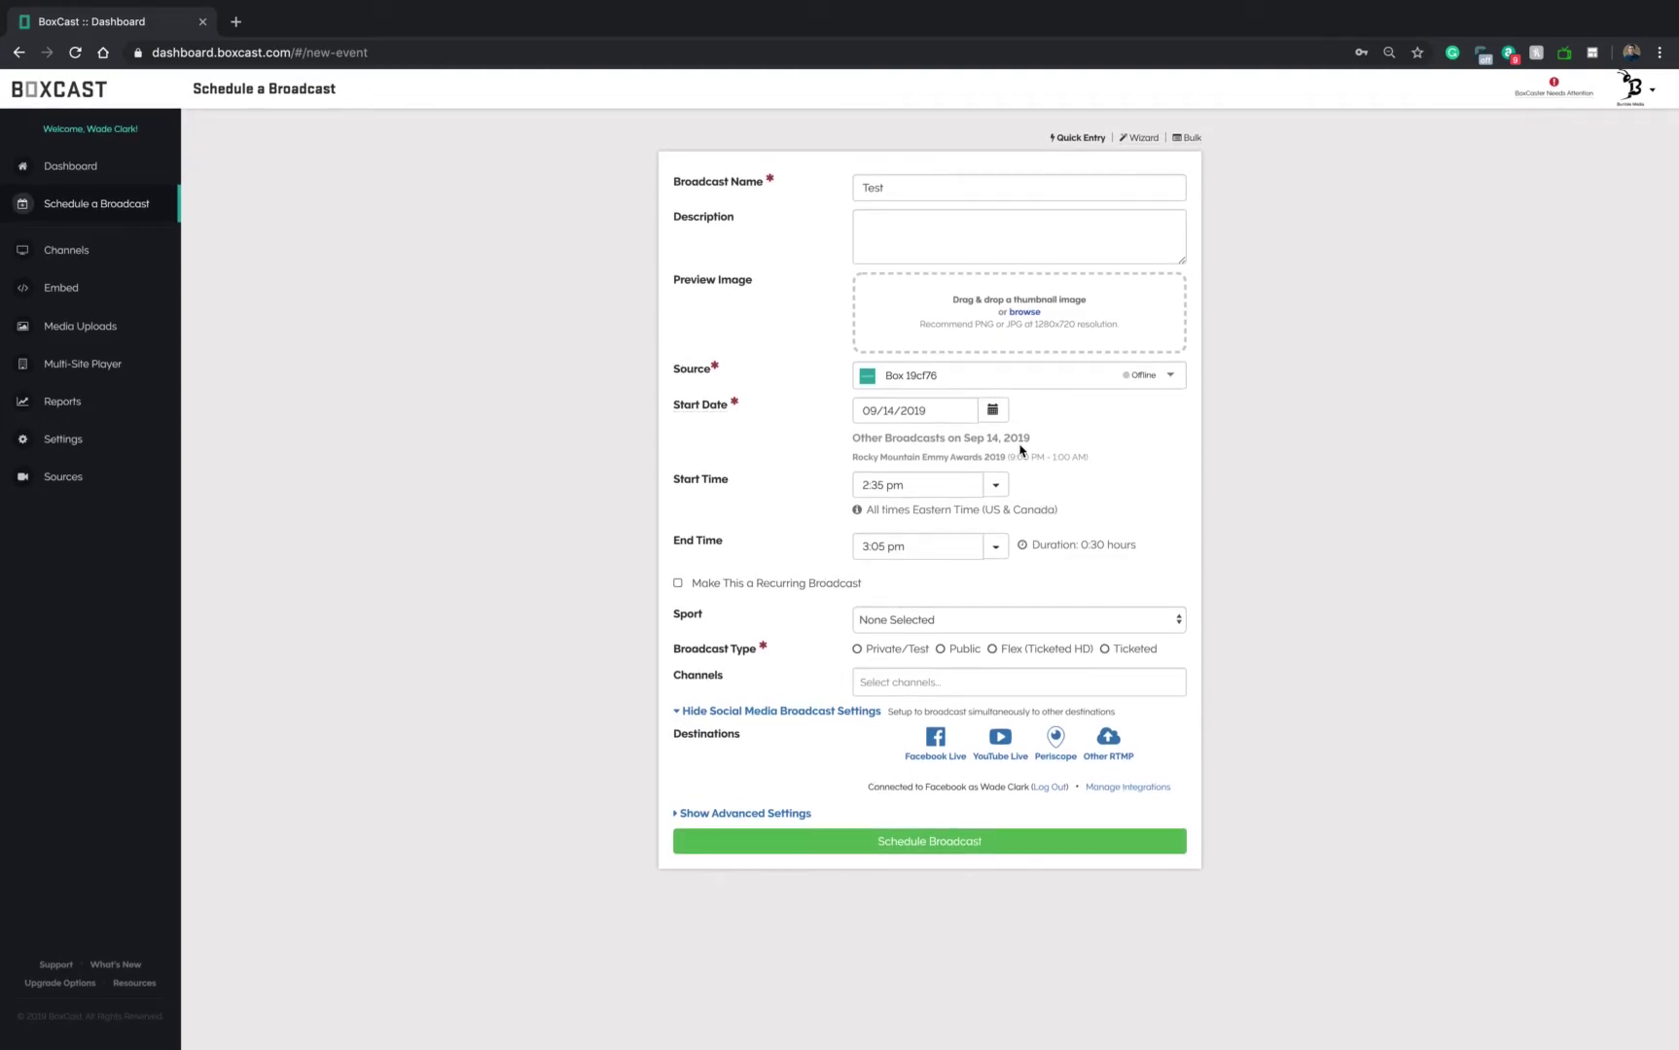
pyautogui.click(913, 652)
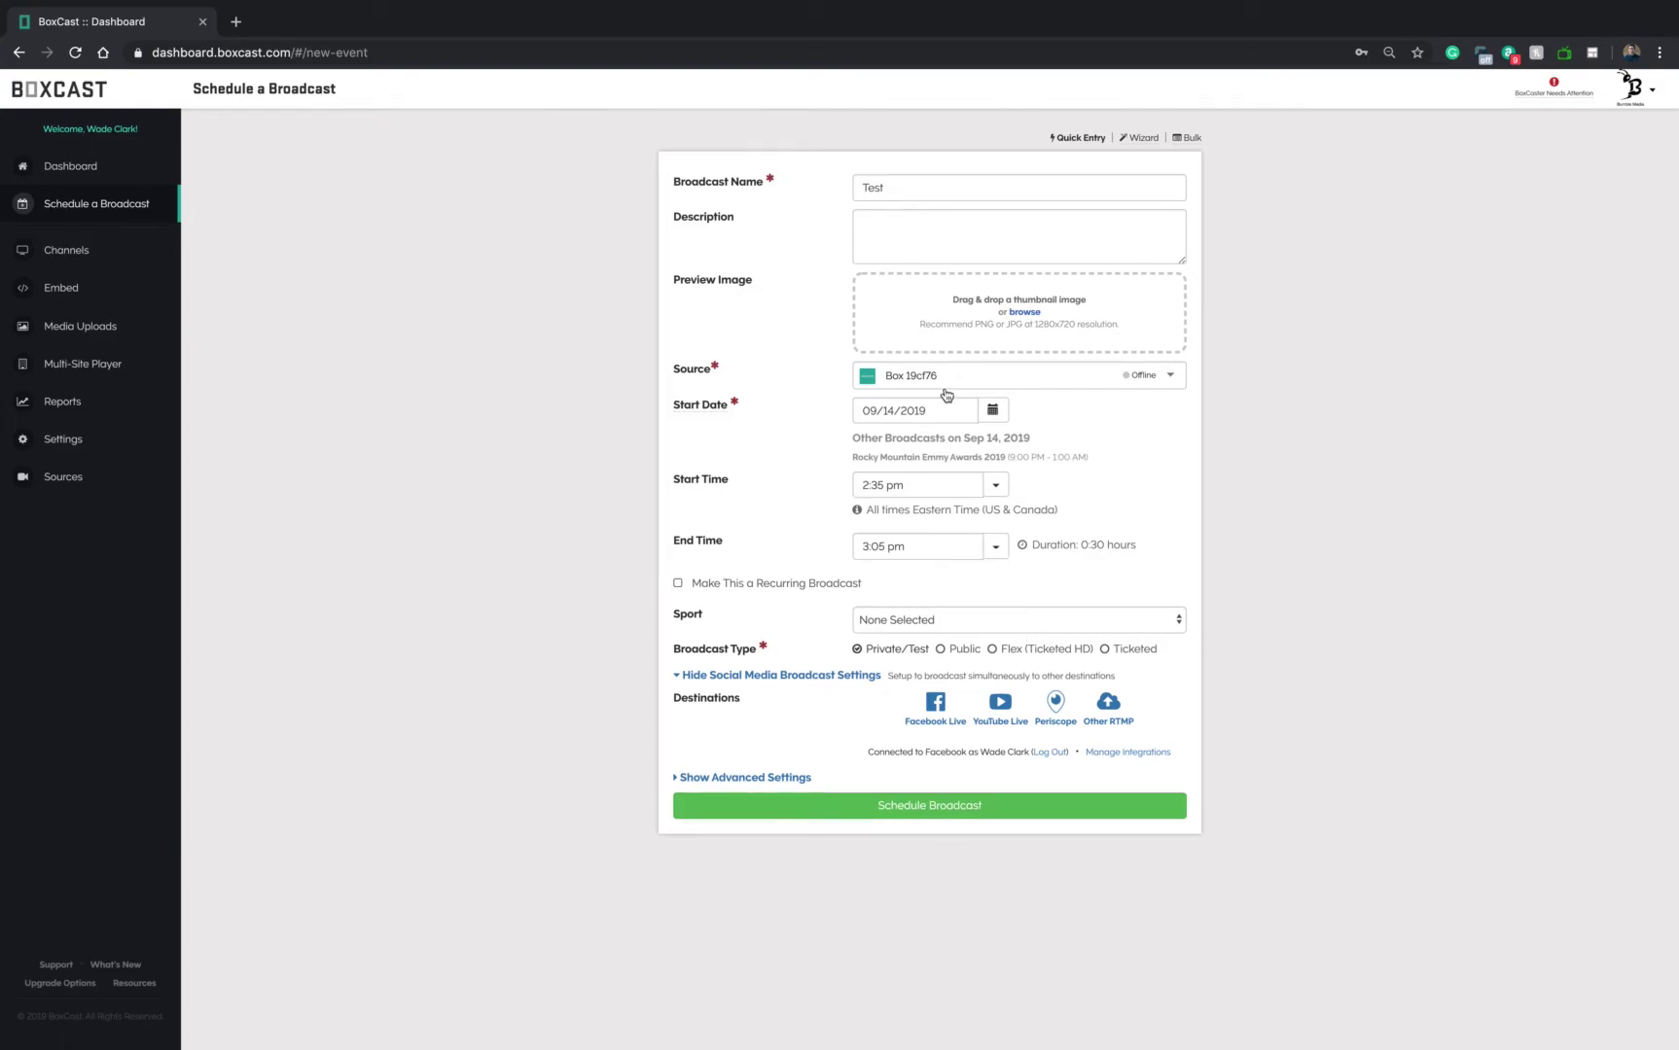
pyautogui.click(935, 706)
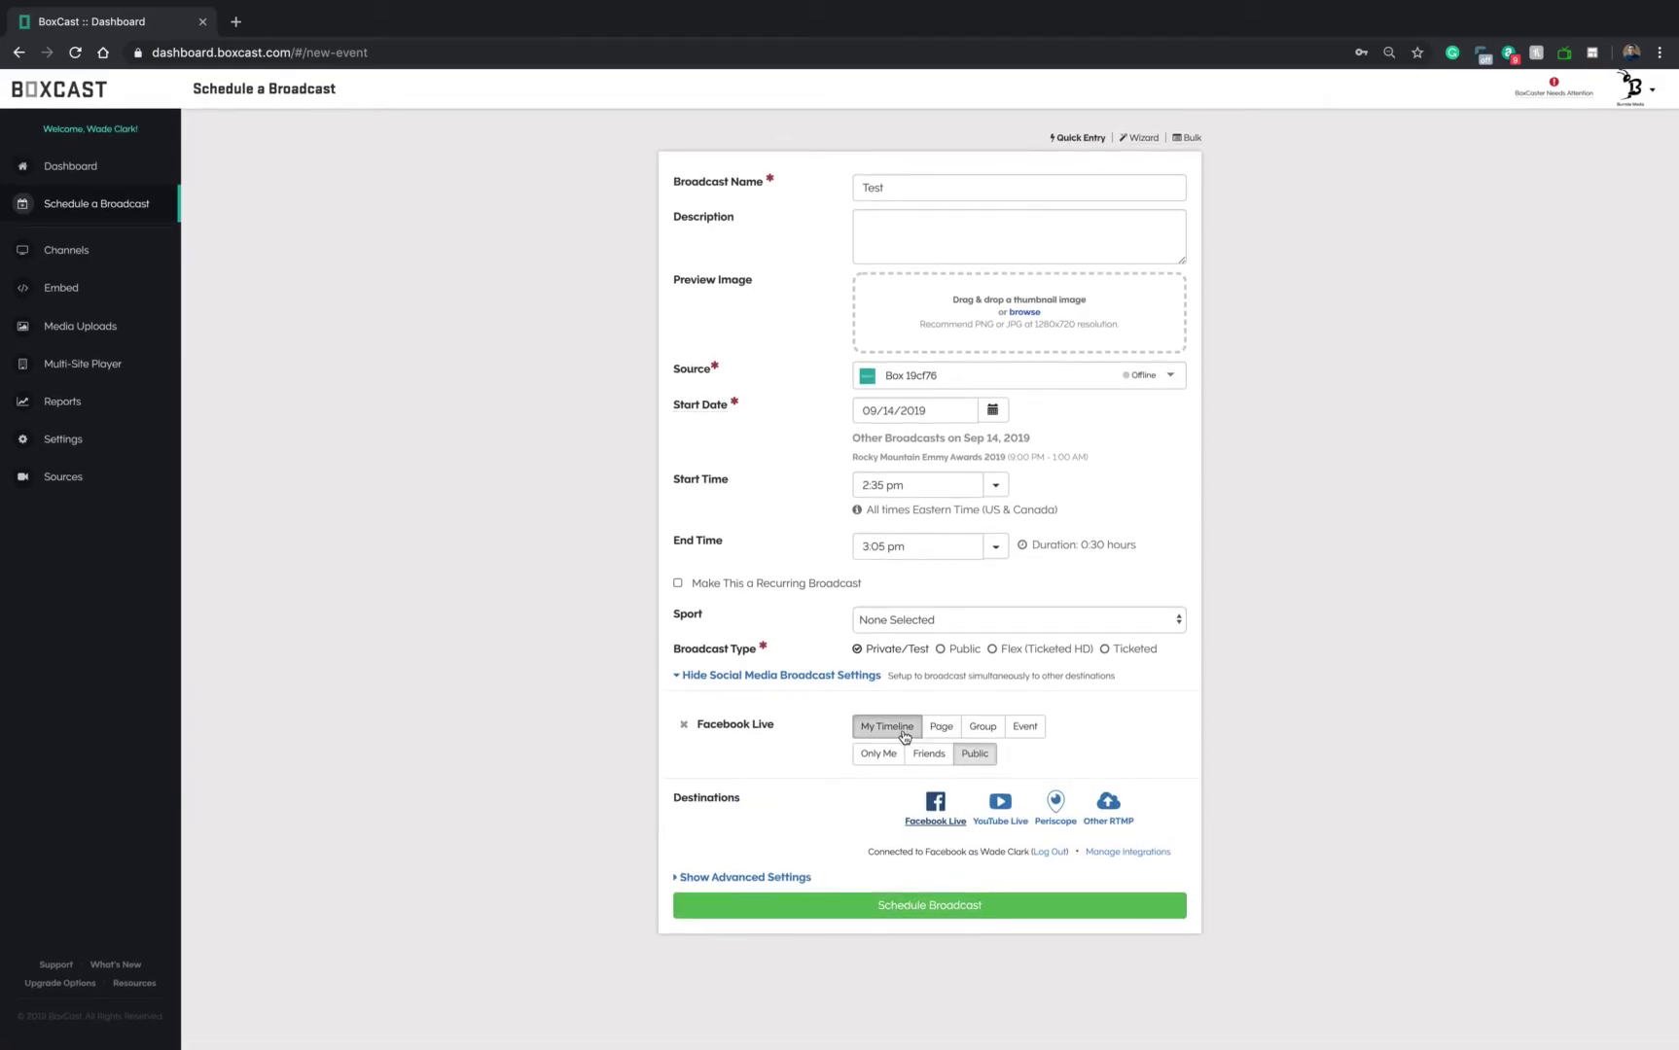
# Step: Point the Facebook Live destination at the Bumble Media LLC page
pyautogui.click(941, 727)
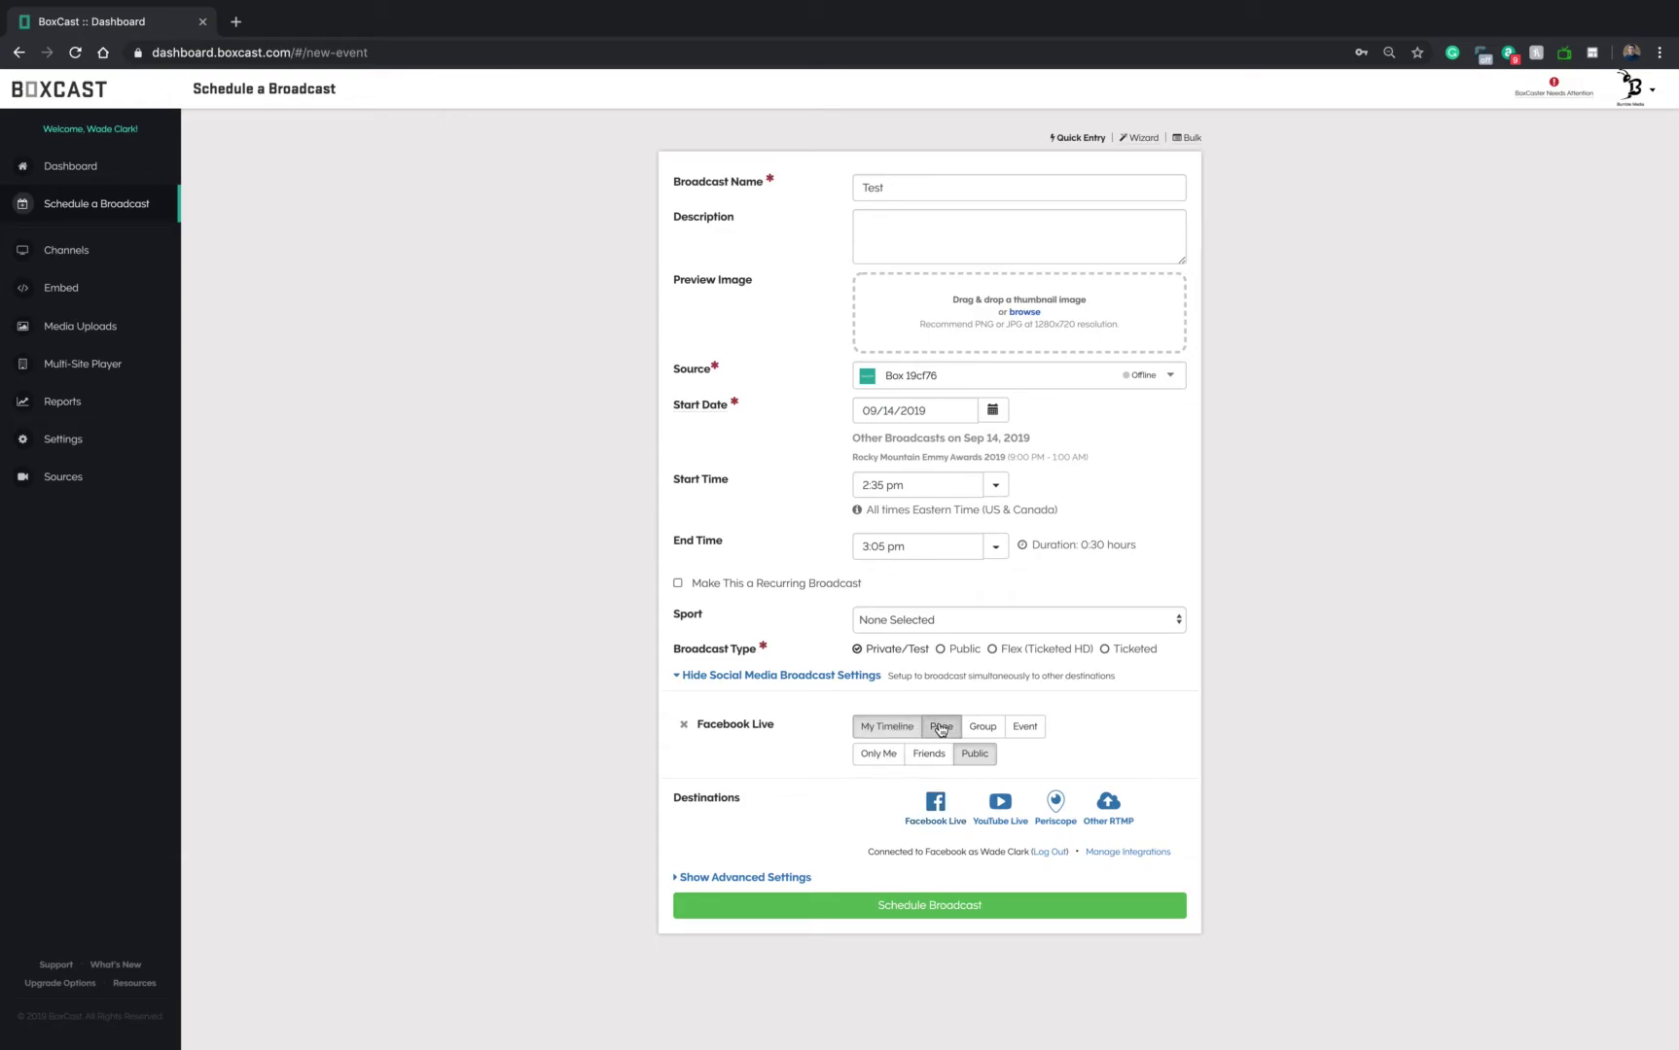
pyautogui.click(981, 727)
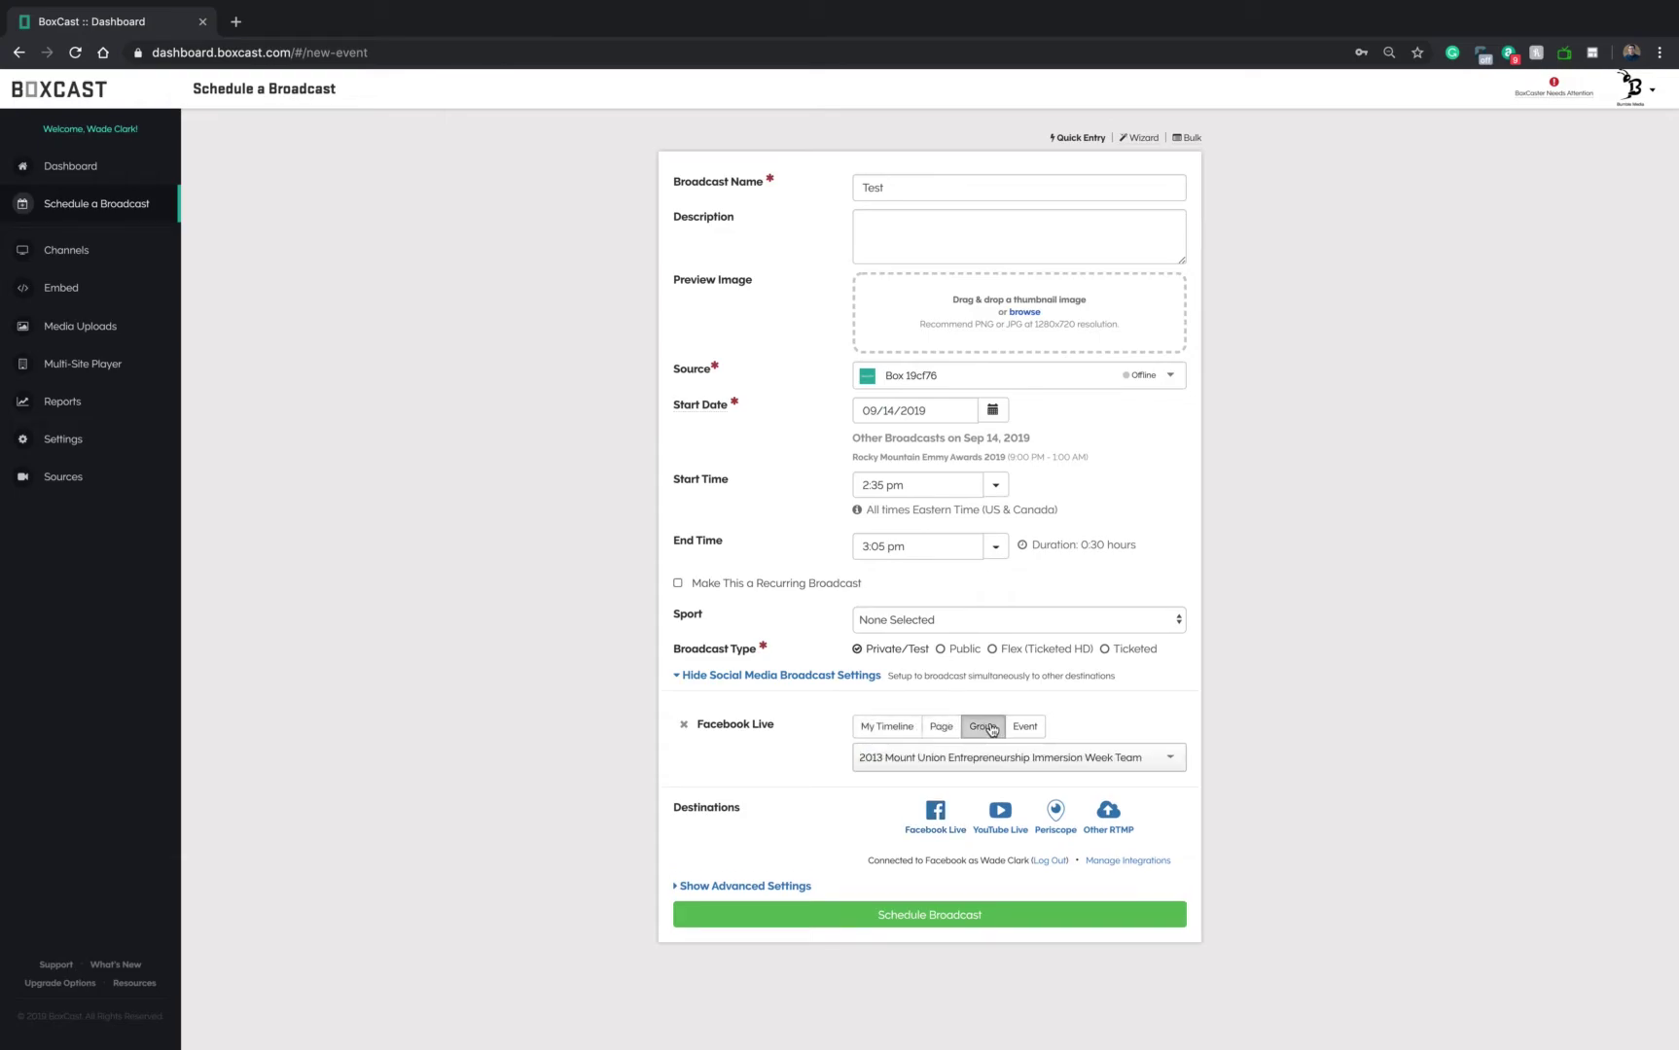
pyautogui.click(942, 727)
pyautogui.click(948, 758)
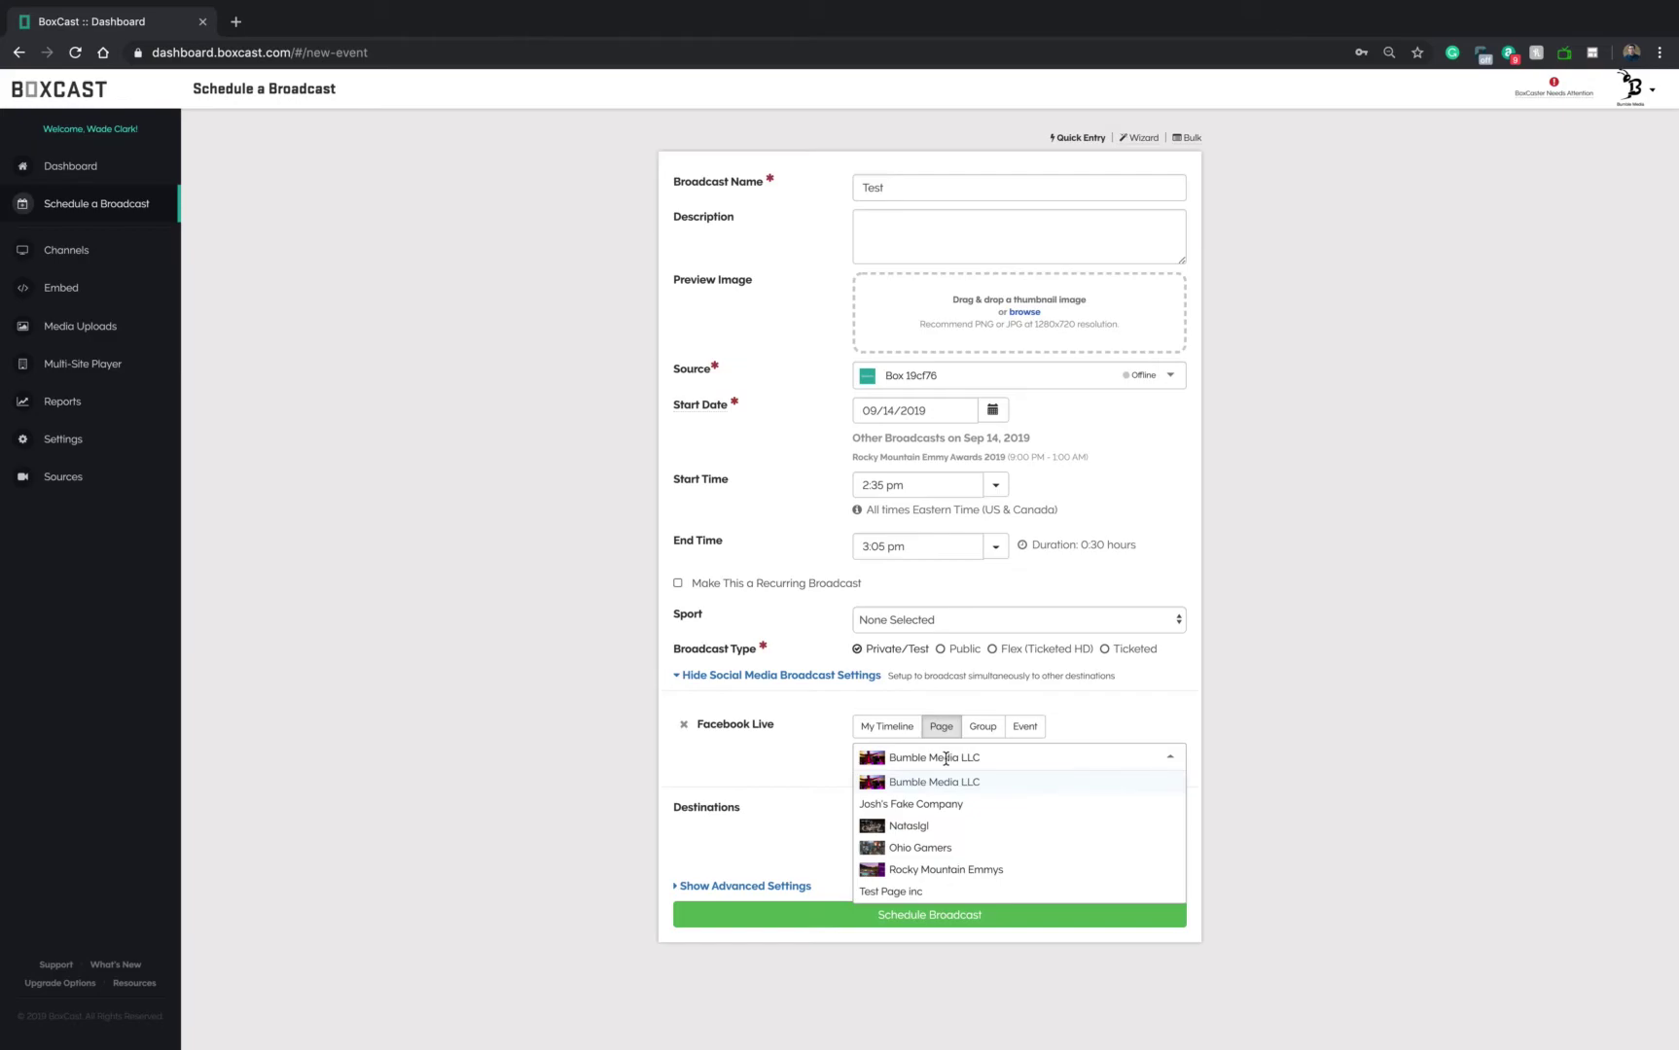
pyautogui.click(945, 783)
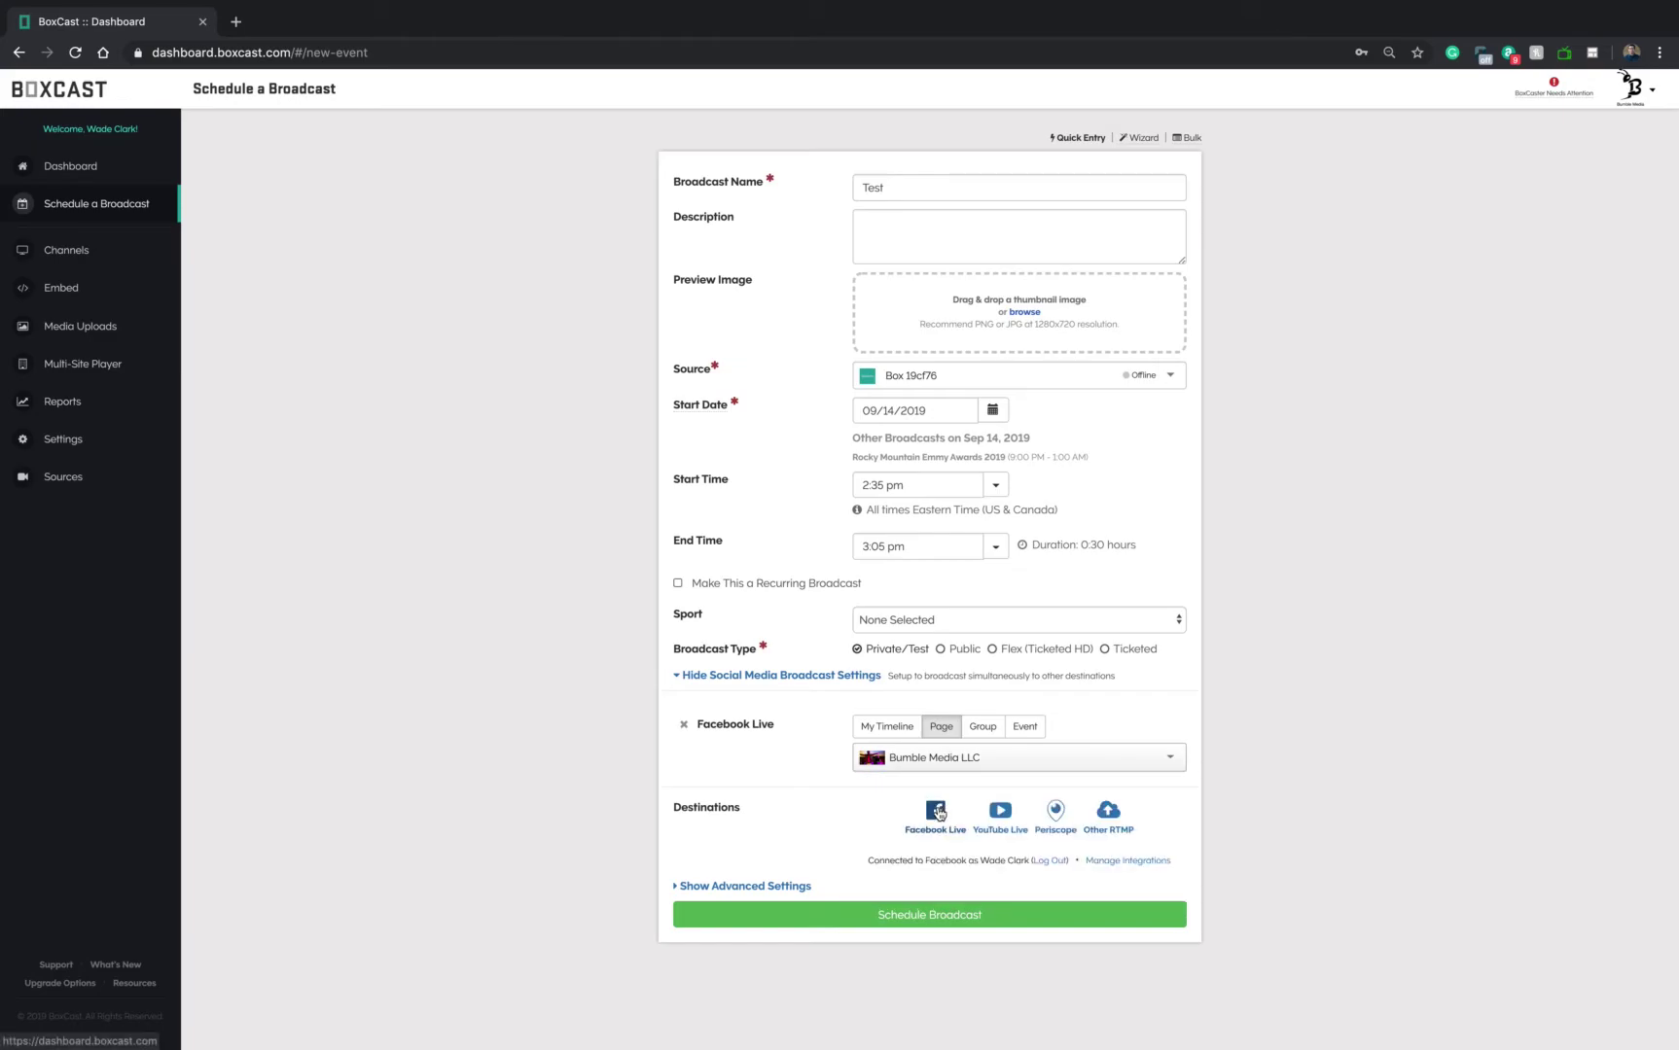
# Step: Add Facebook Live rows for Josh's Fake Company and Rocky Mountain Emmys, then remove them
pyautogui.click(938, 814)
pyautogui.click(938, 895)
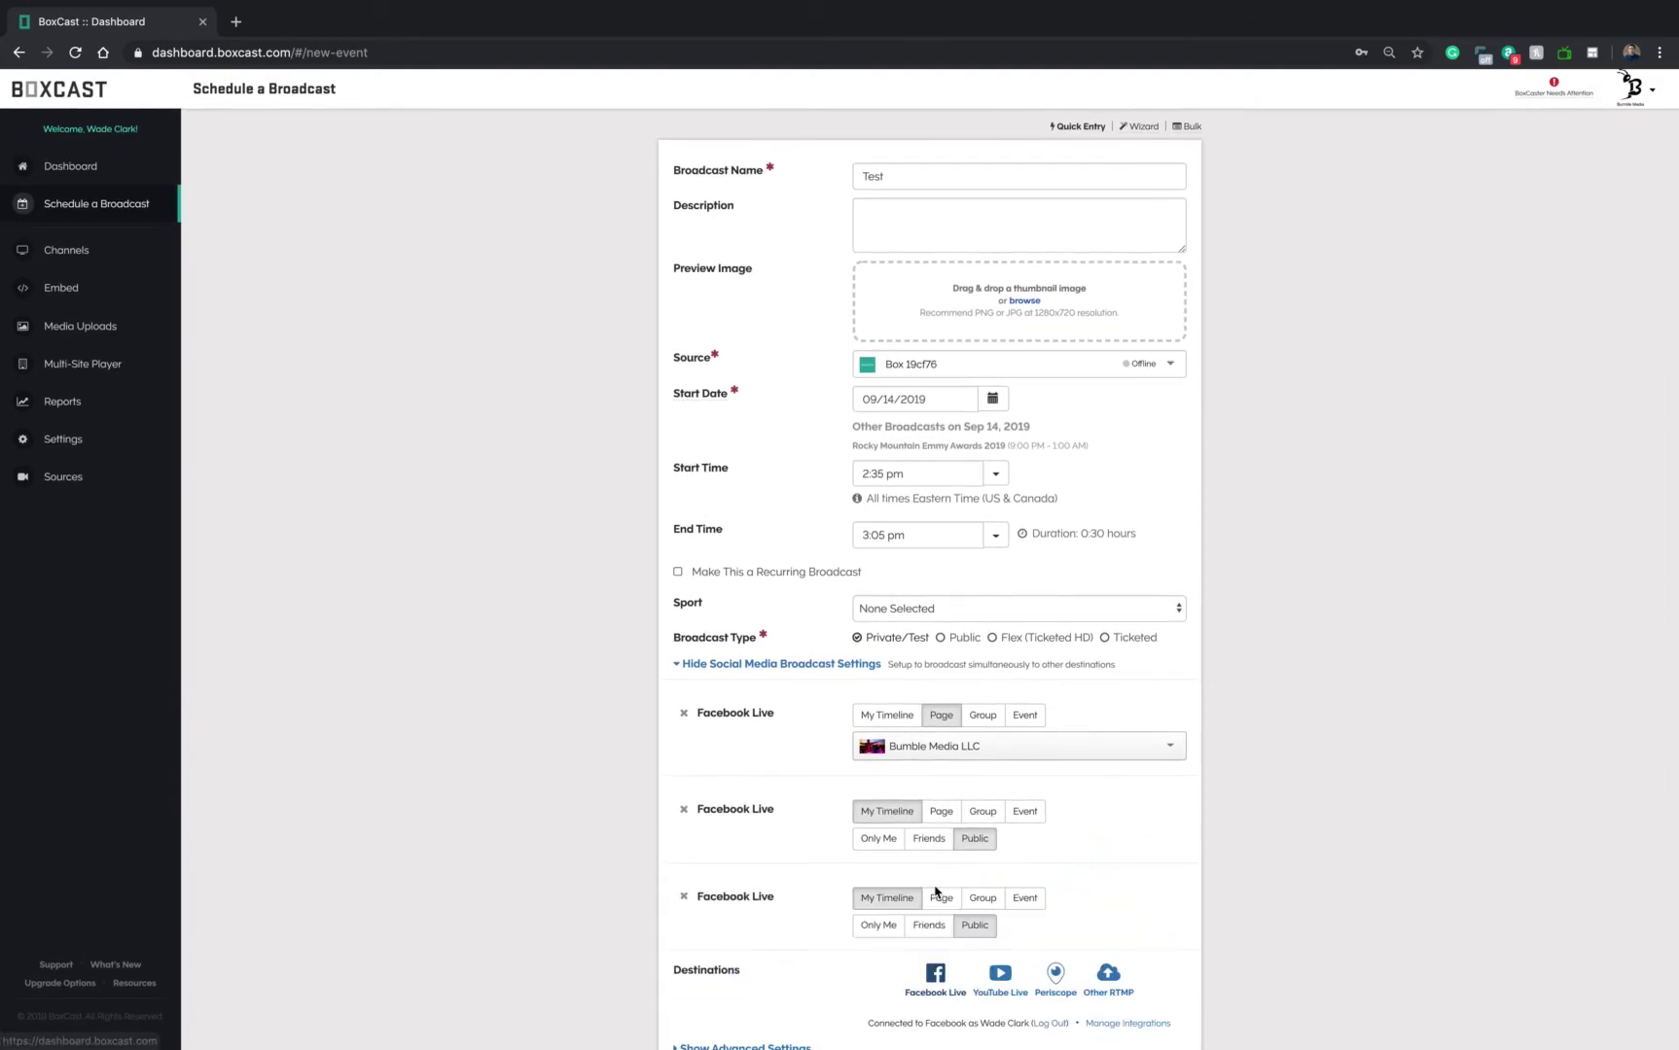
pyautogui.click(944, 810)
pyautogui.click(997, 841)
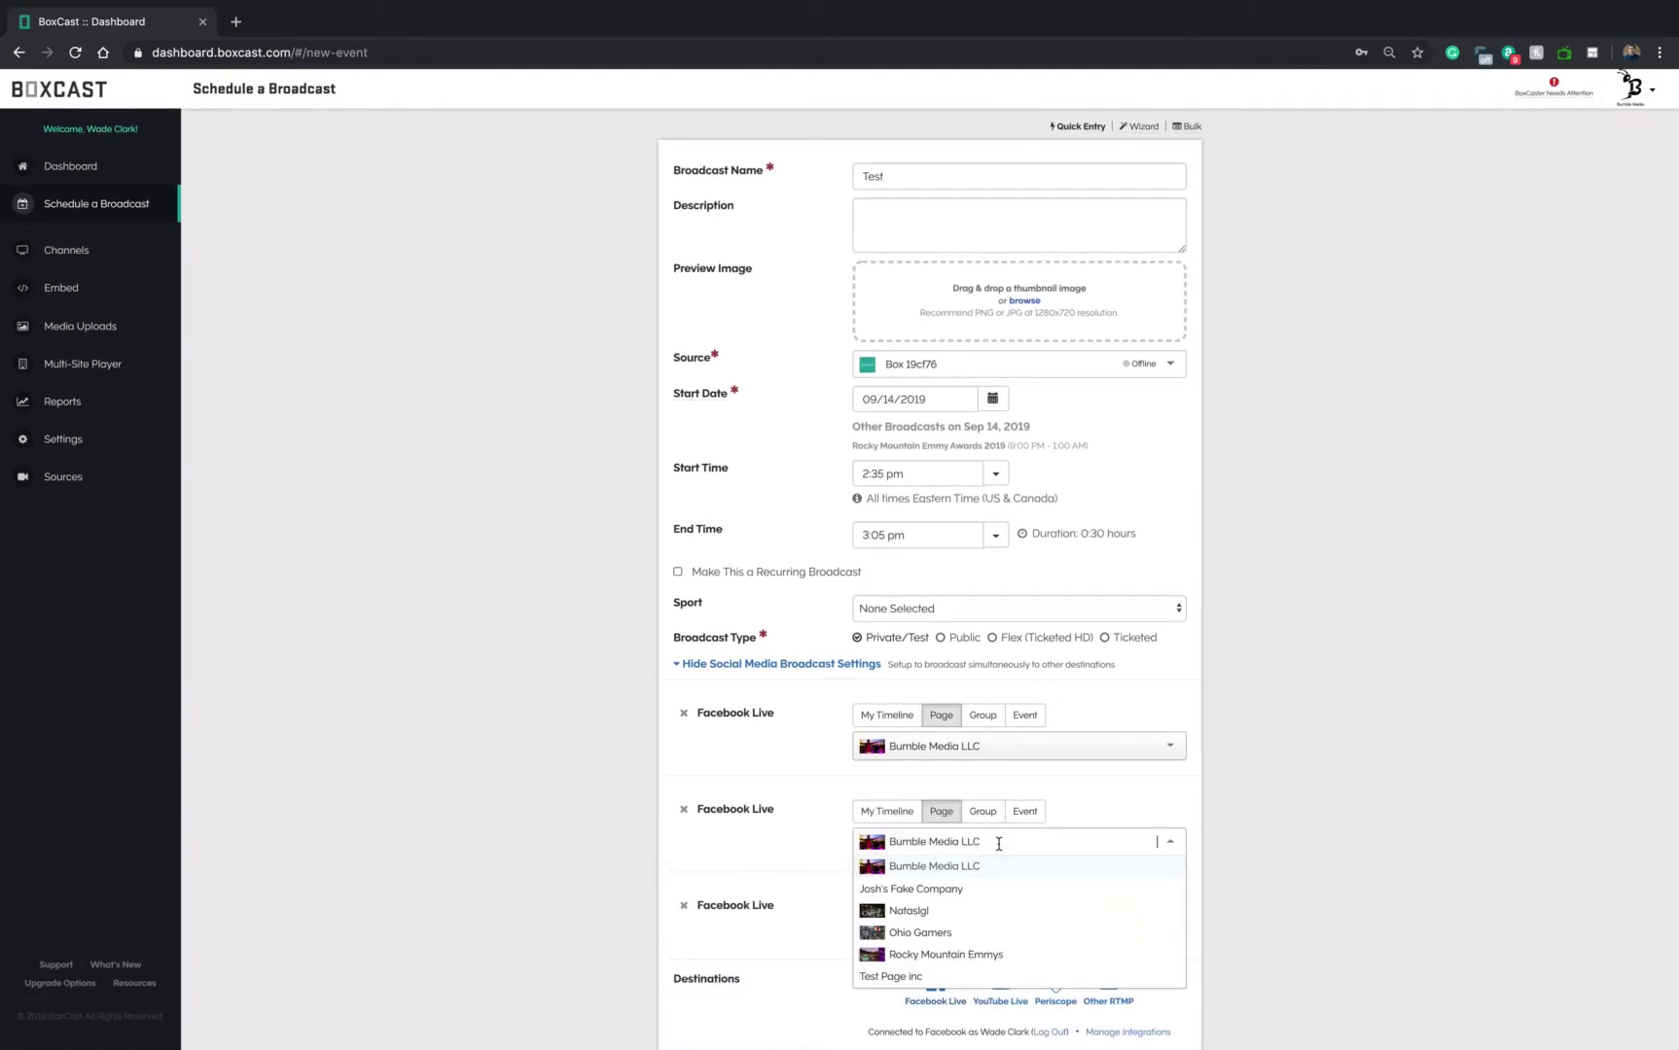
pyautogui.click(990, 897)
pyautogui.click(944, 907)
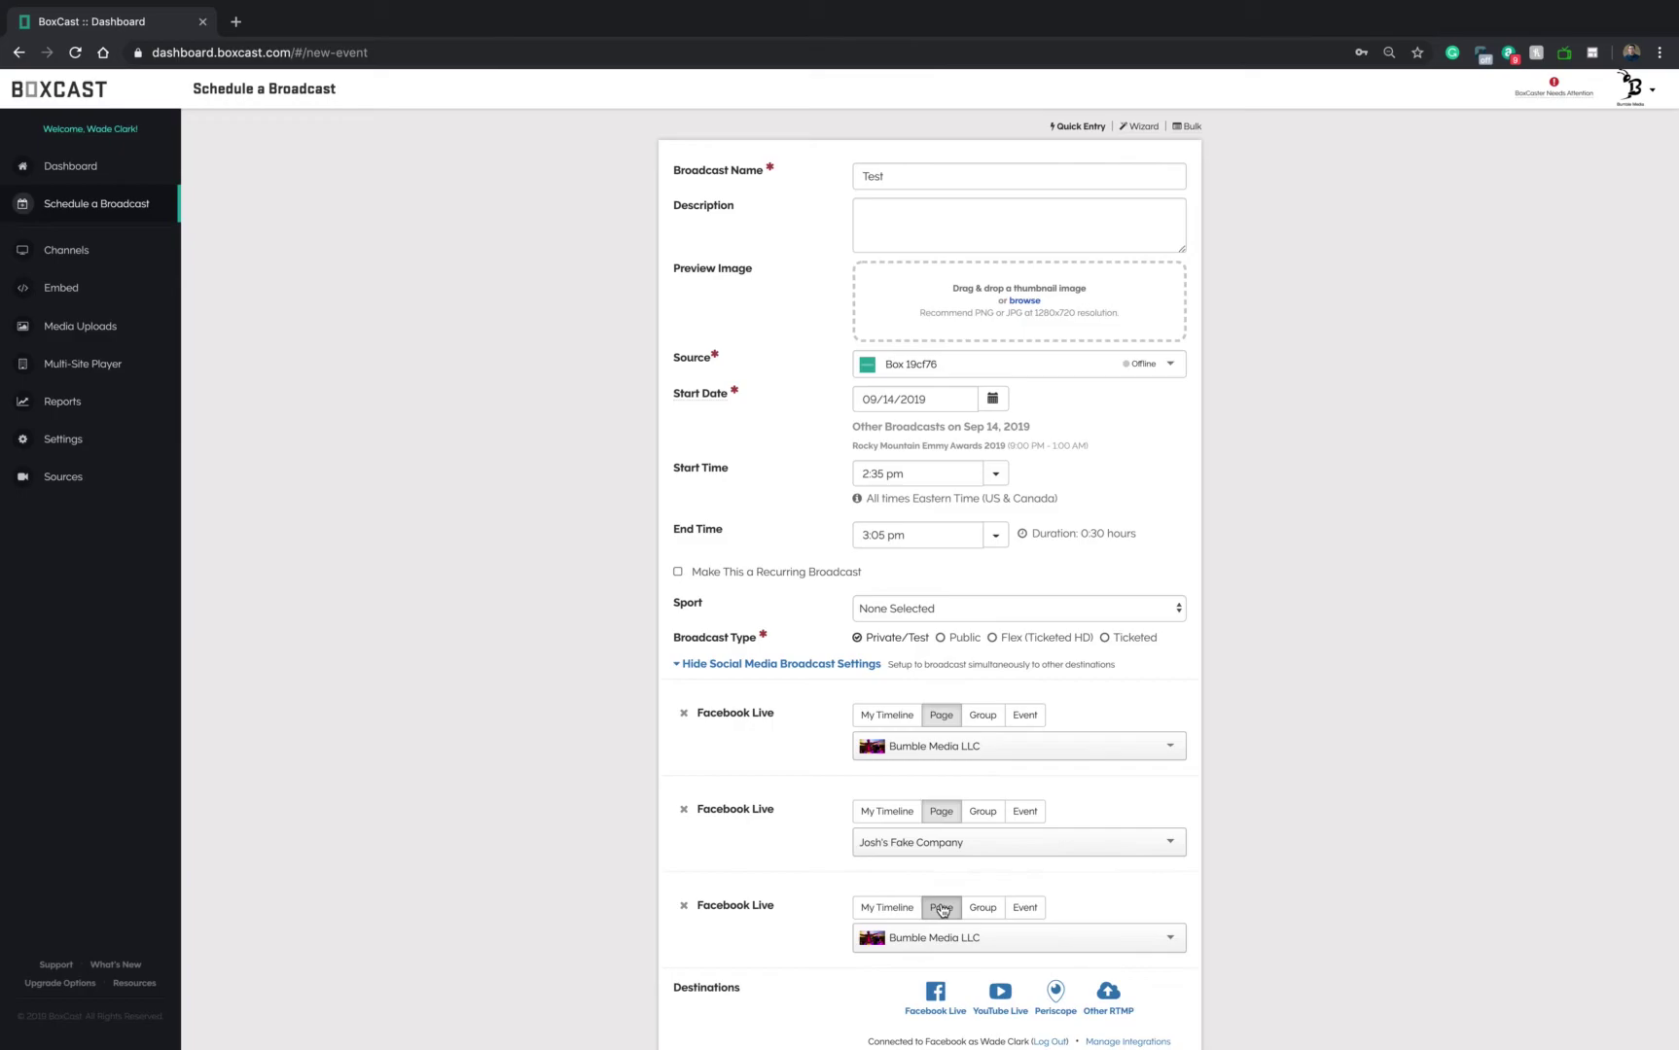
pyautogui.click(945, 938)
pyautogui.scroll(-2, 944, 937)
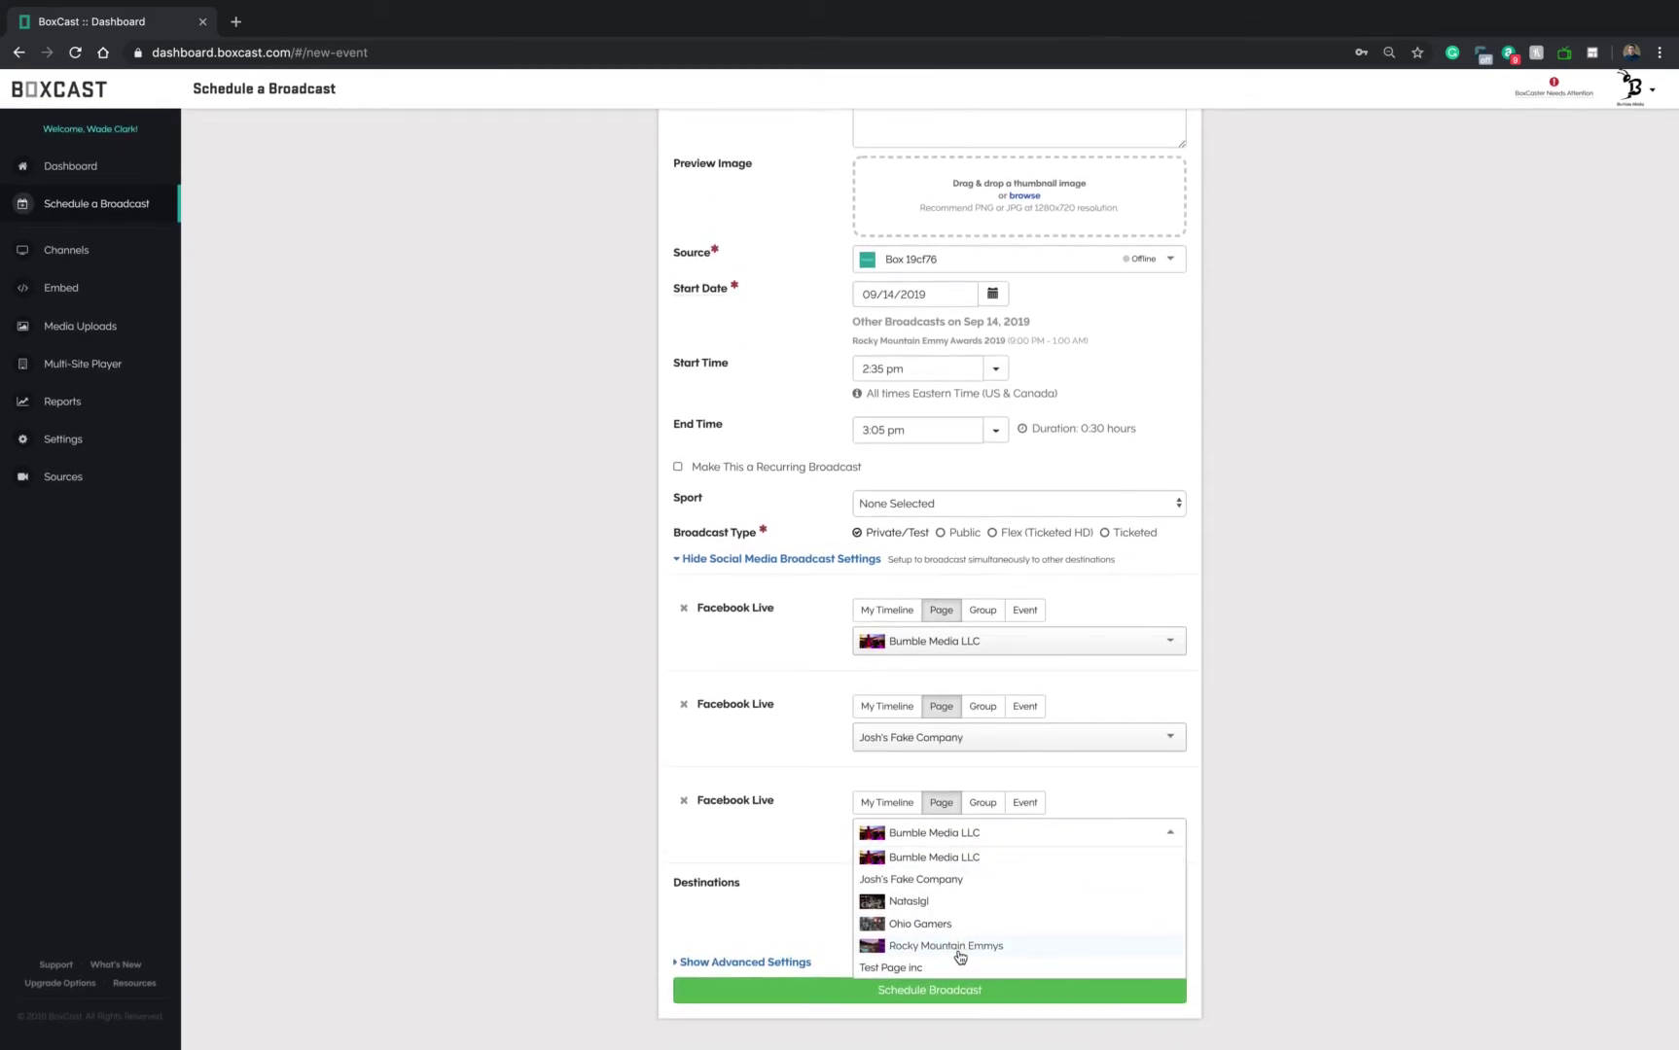
pyautogui.click(957, 956)
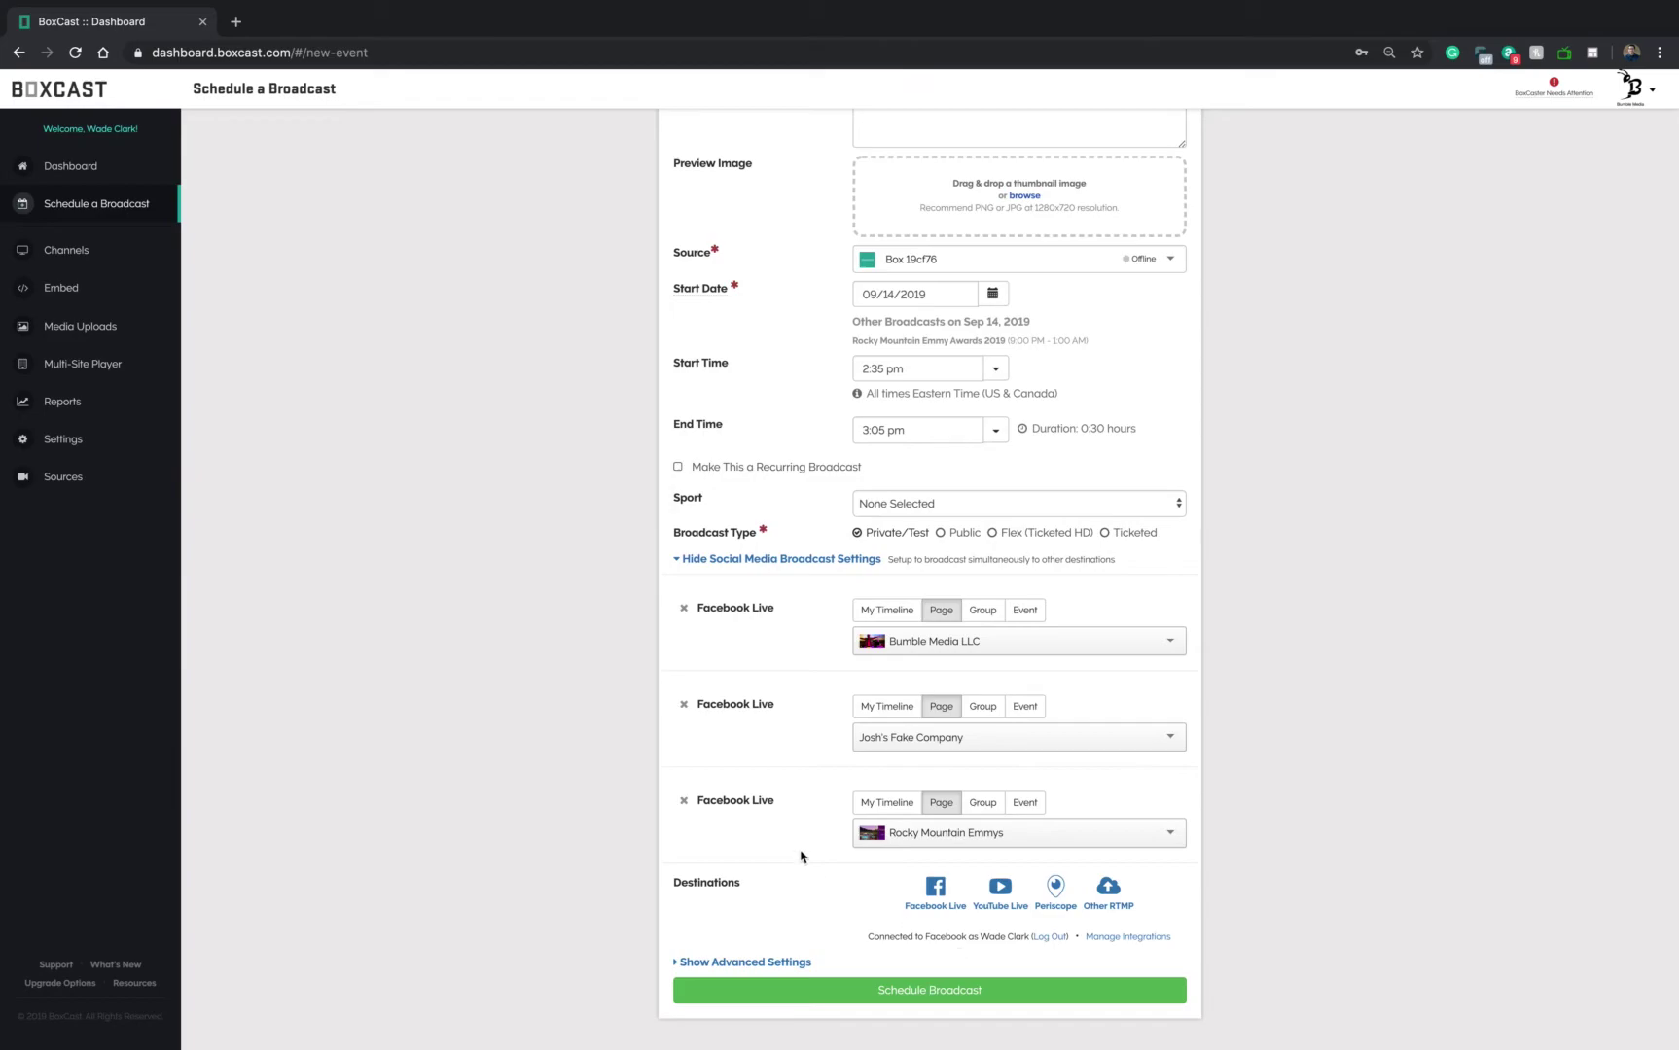
pyautogui.click(682, 799)
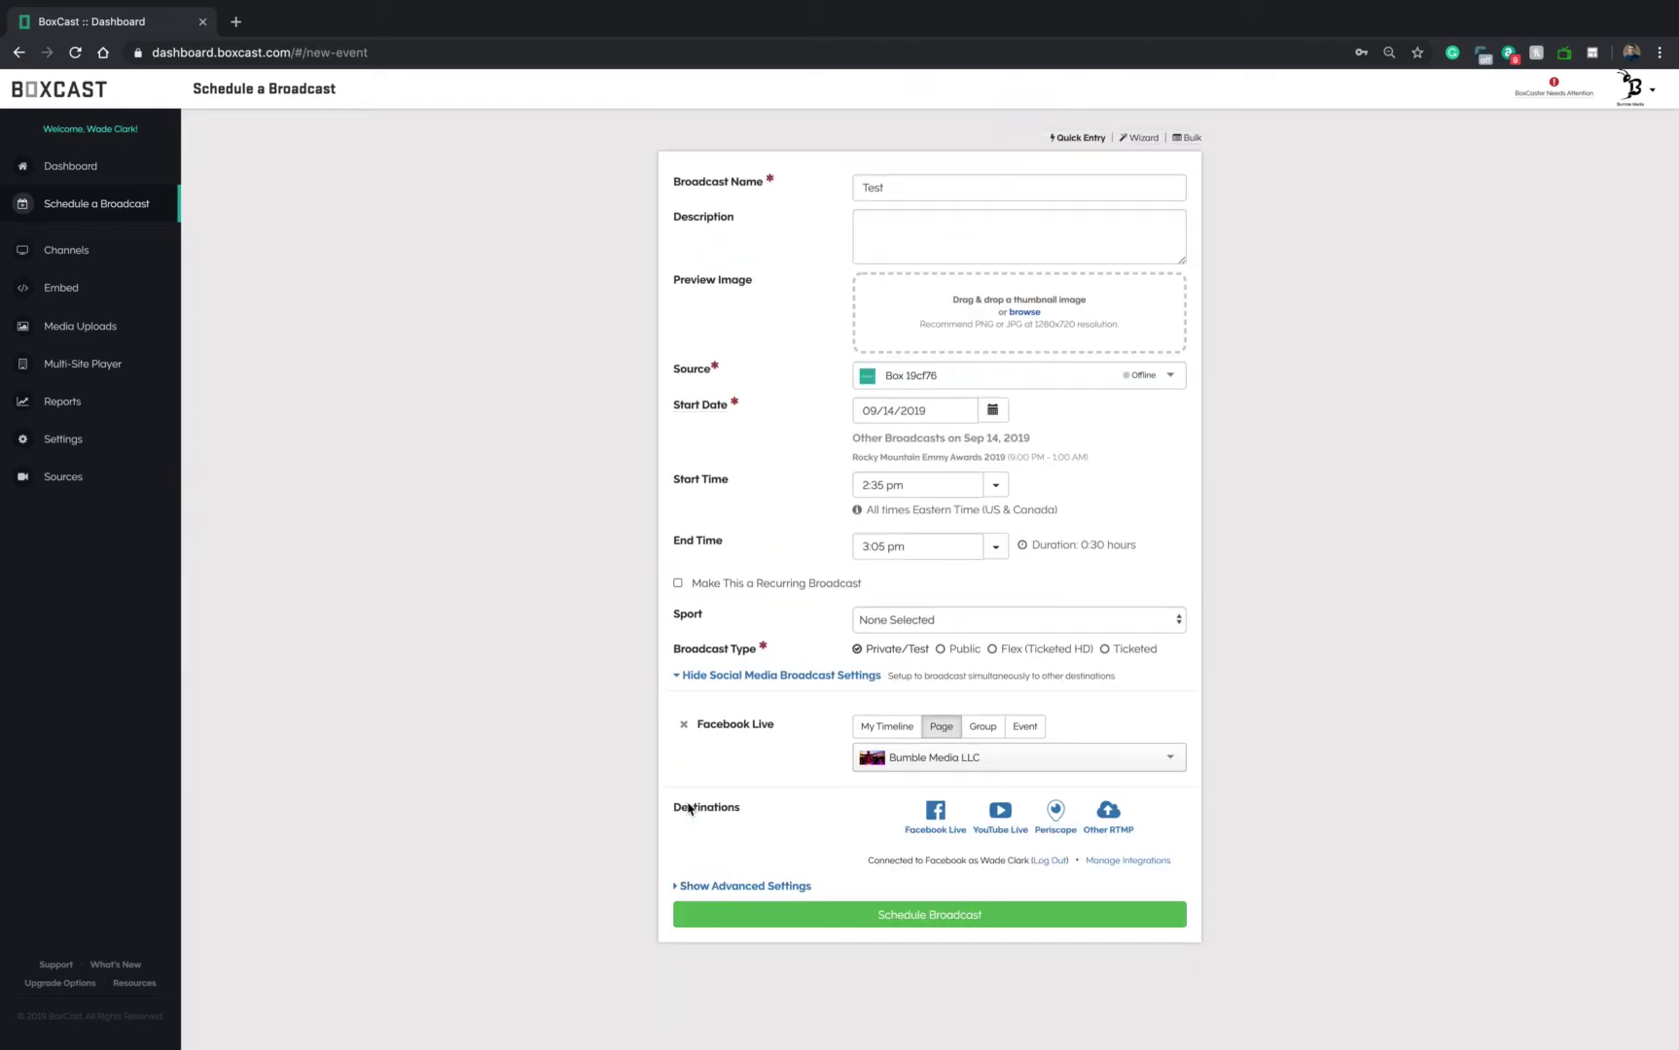
pyautogui.click(1000, 815)
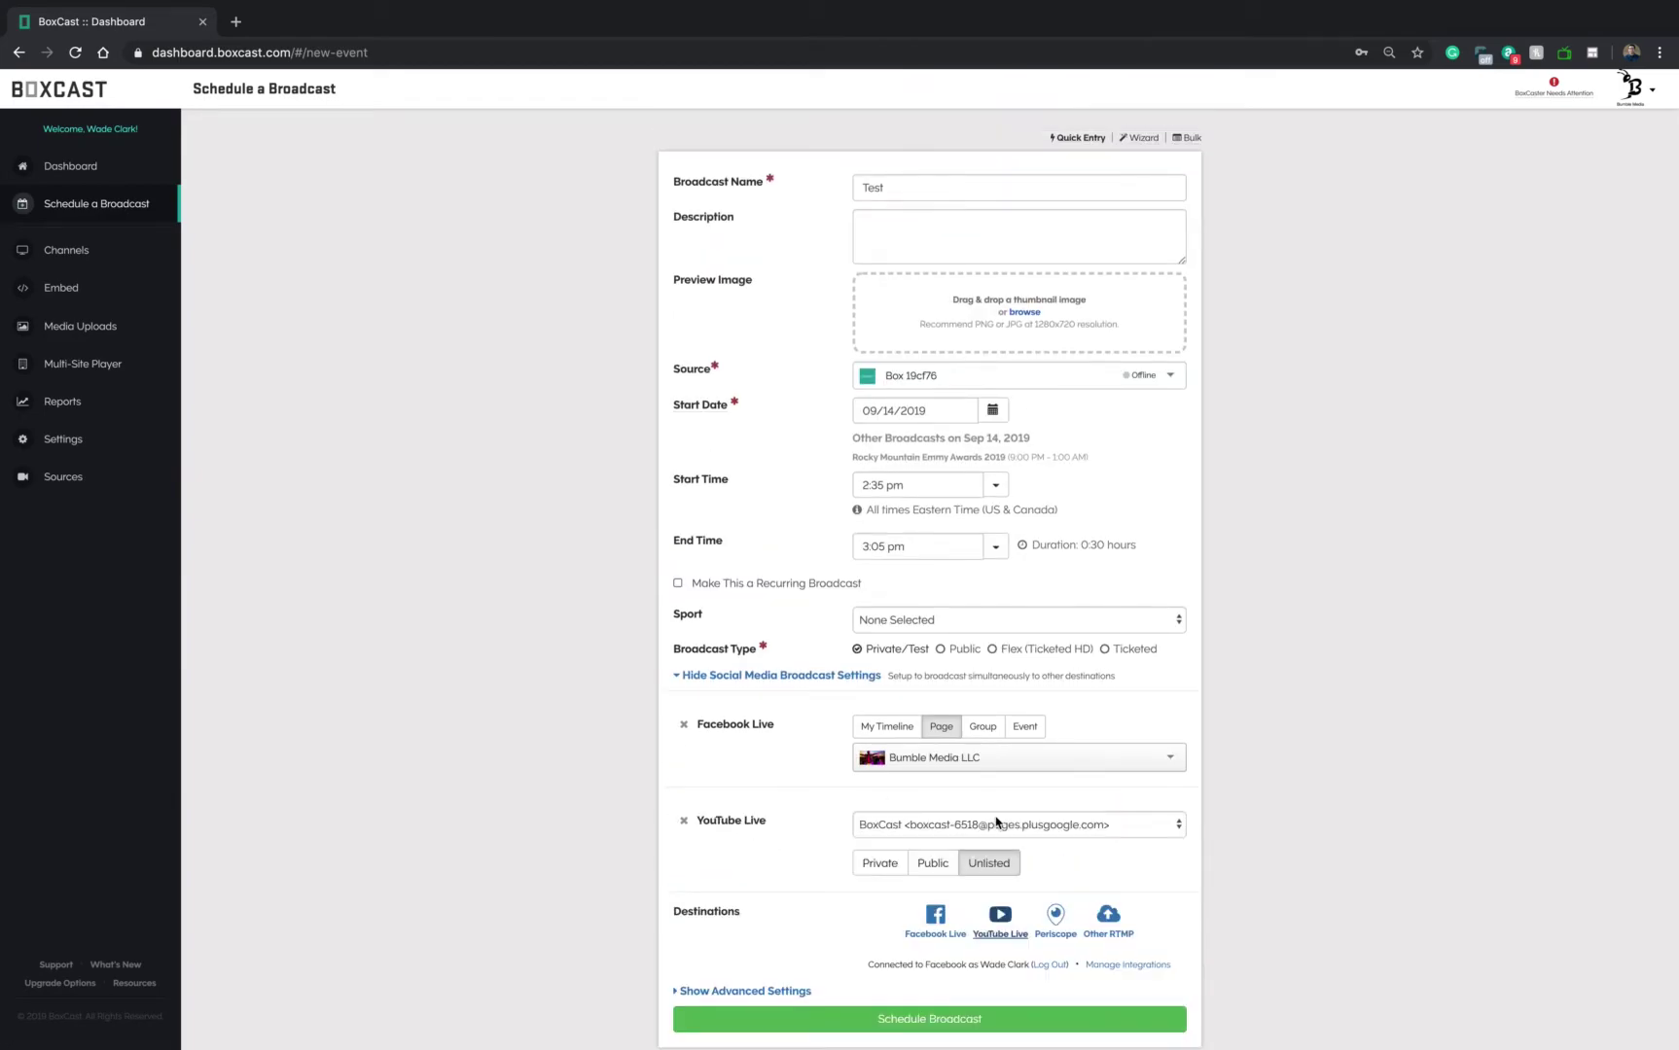
pyautogui.click(1054, 915)
pyautogui.scroll(-1, 1060, 919)
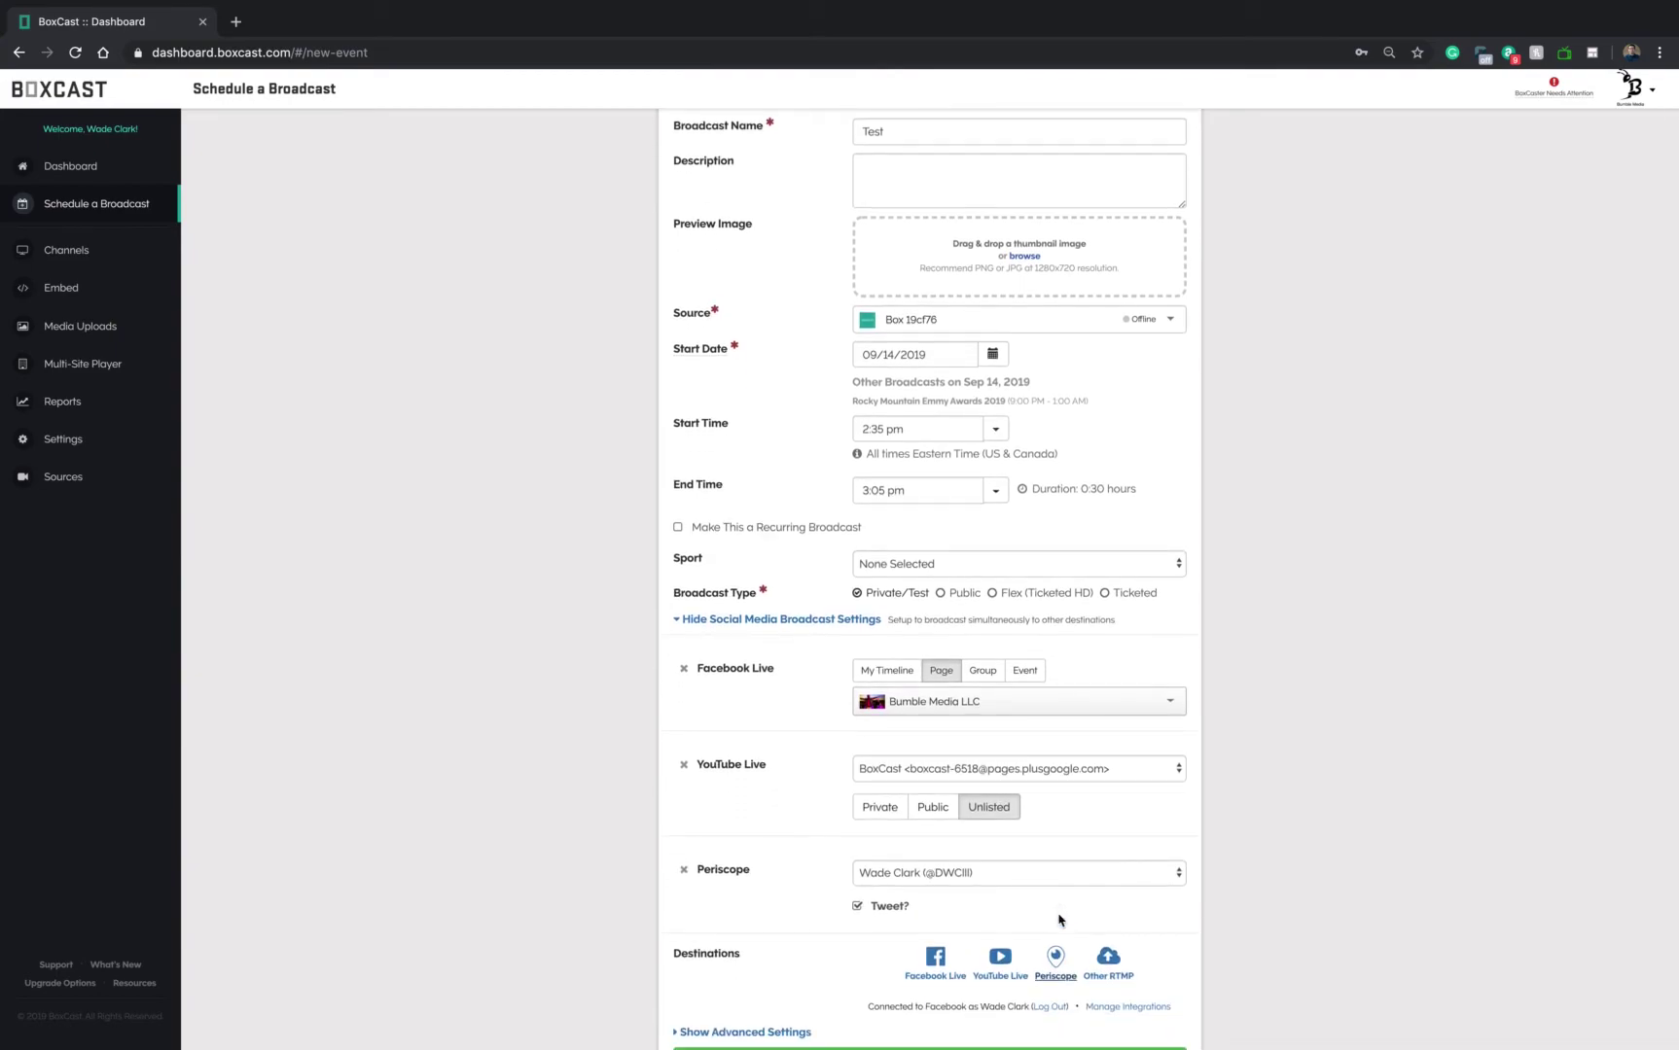
pyautogui.click(685, 870)
pyautogui.click(682, 795)
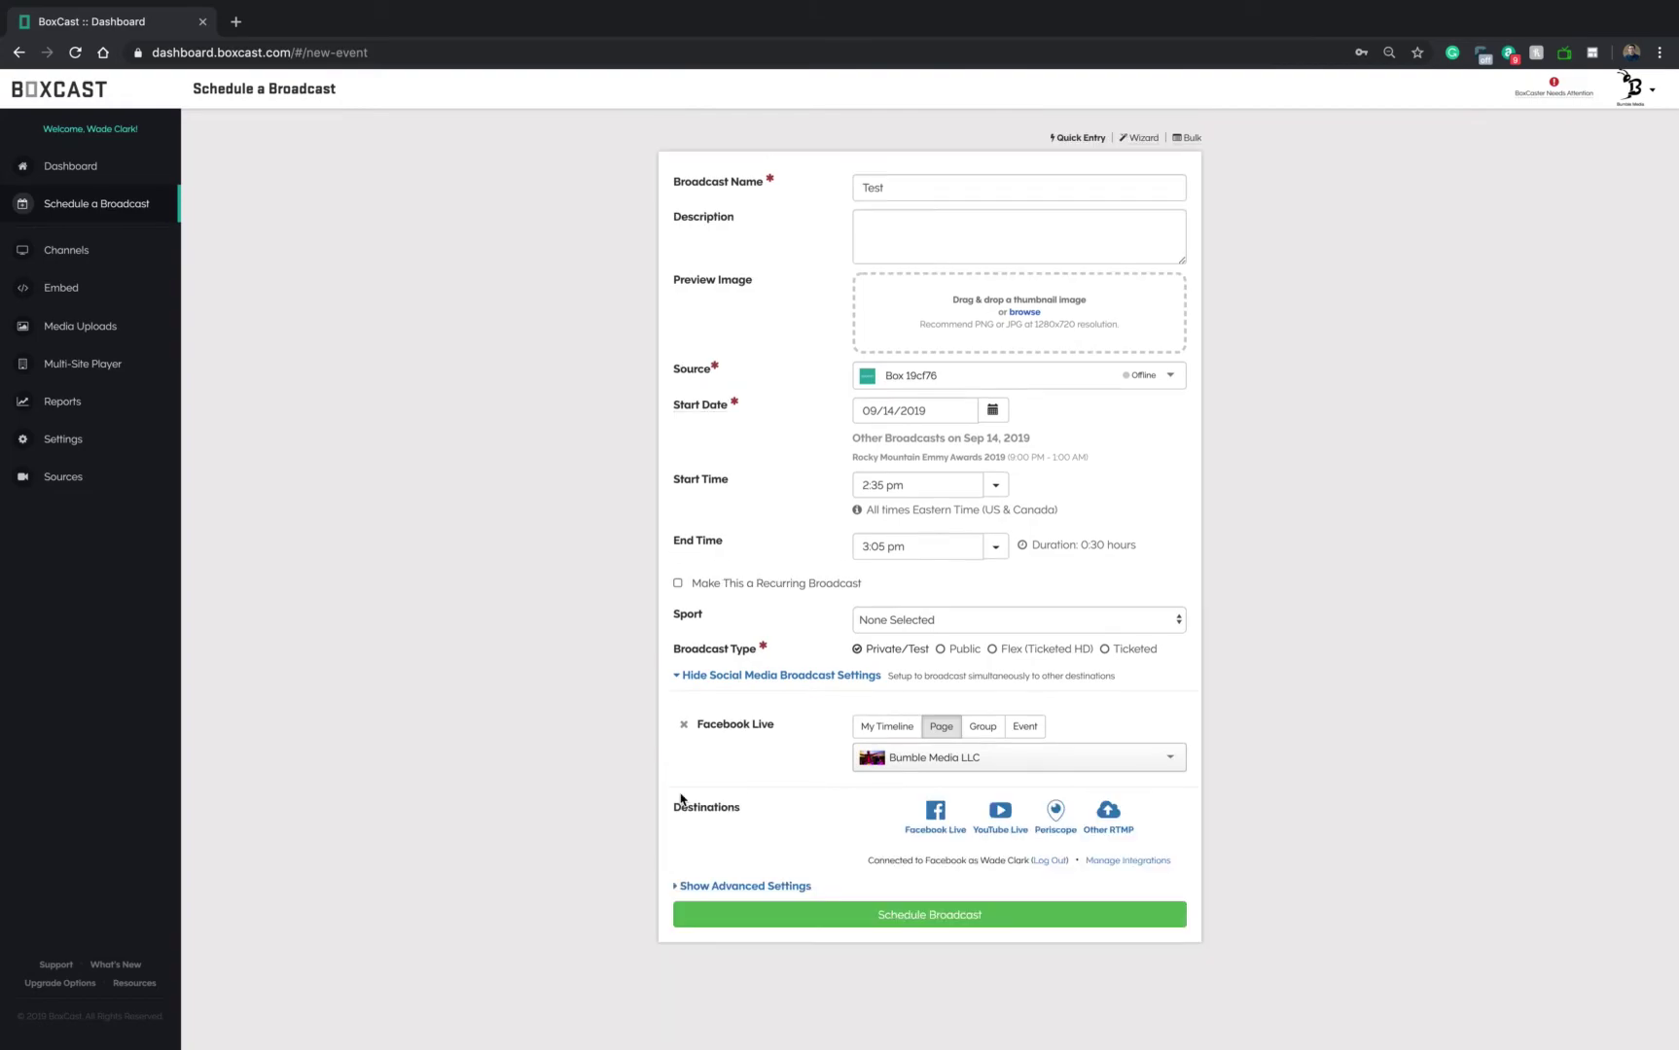
# Step: Schedule the Test broadcast, then create its Facebook live event from the destination details
pyautogui.click(911, 916)
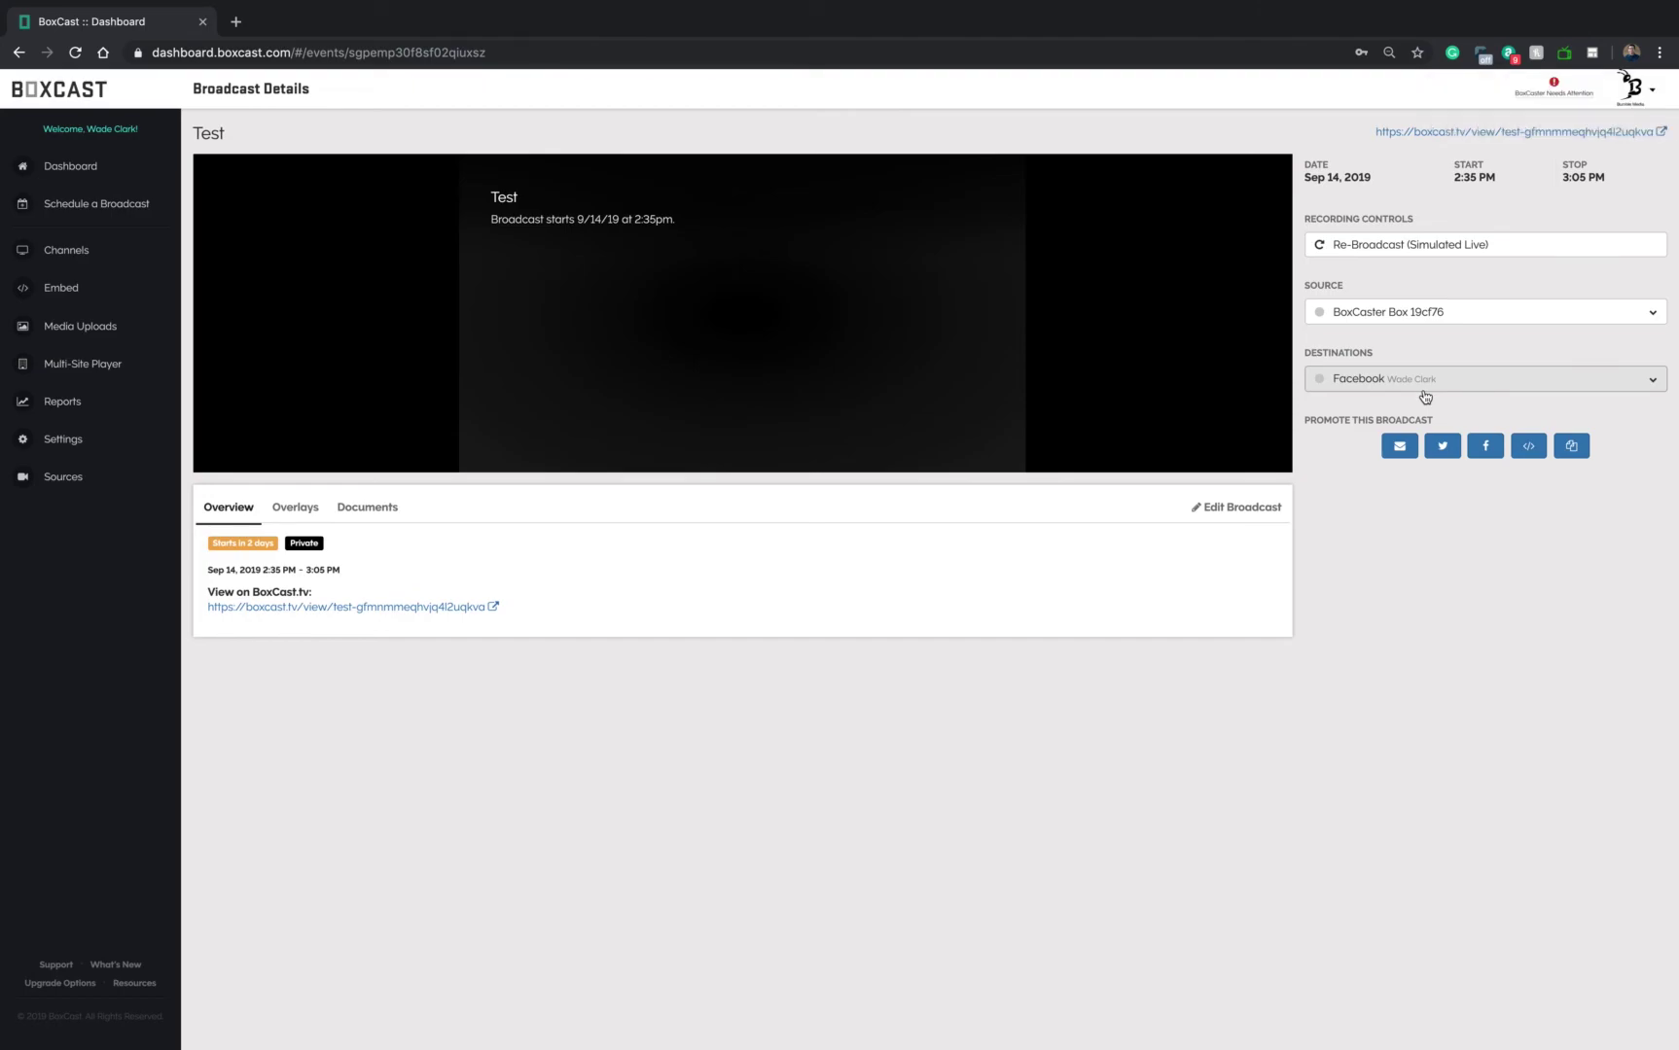
pyautogui.click(1423, 381)
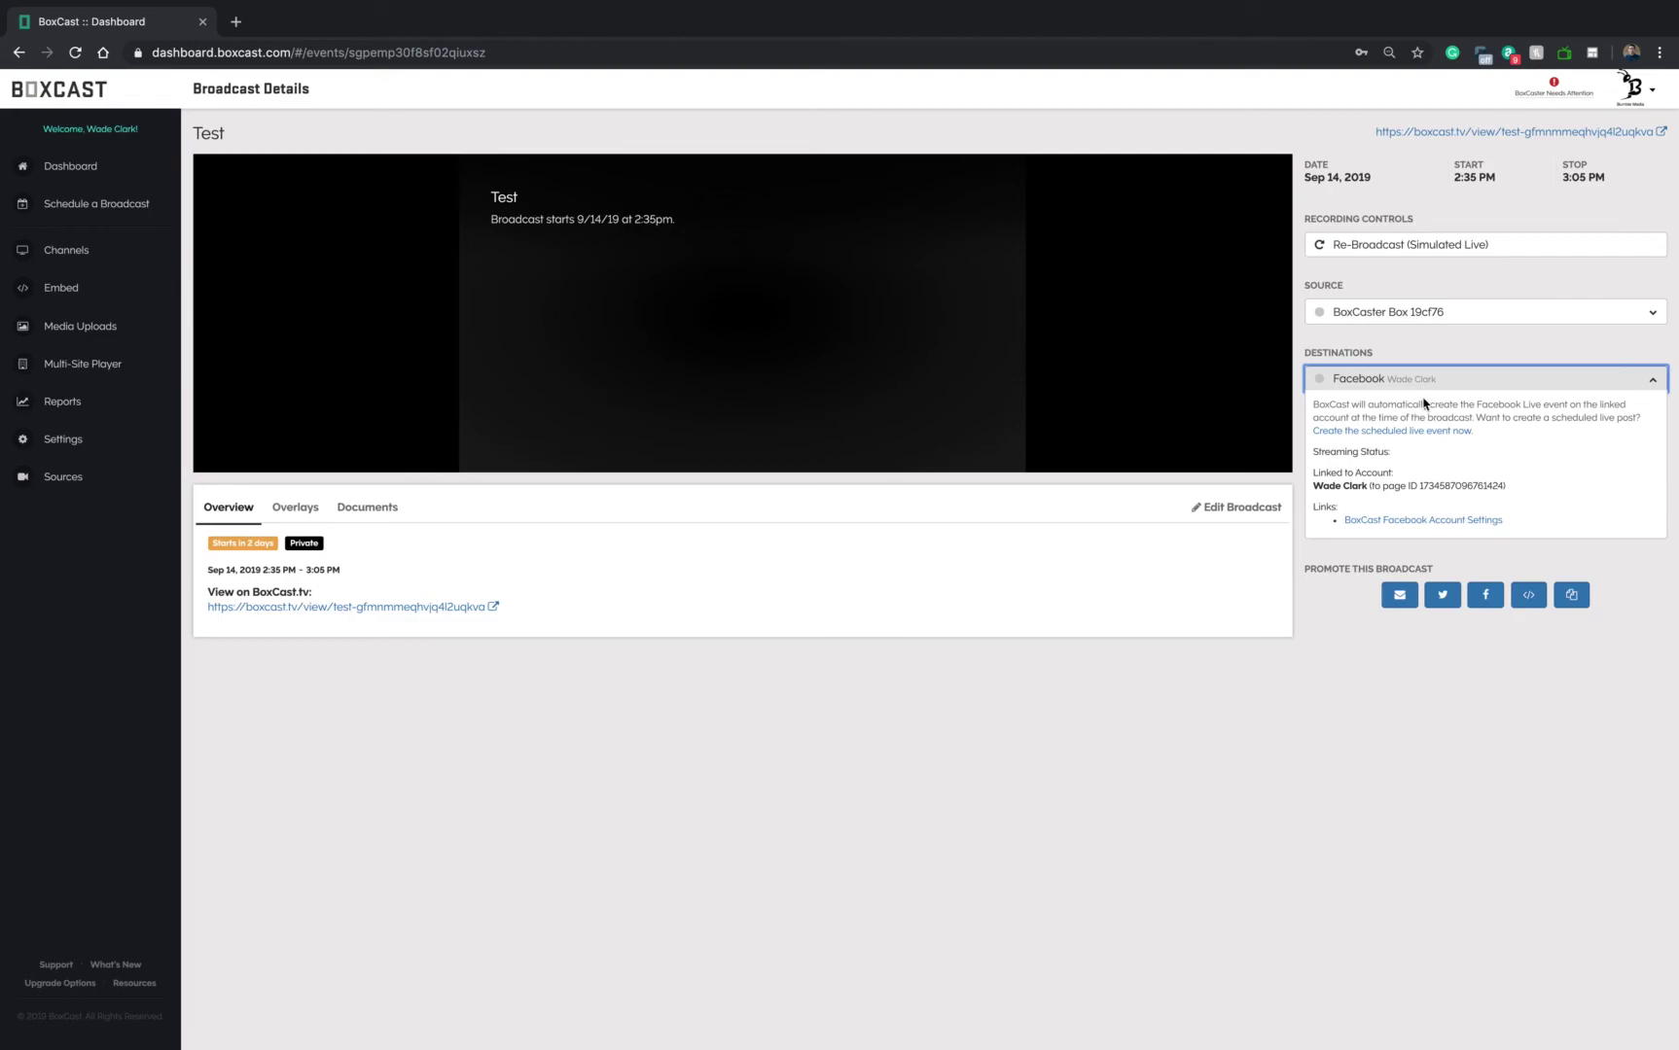
pyautogui.click(1423, 433)
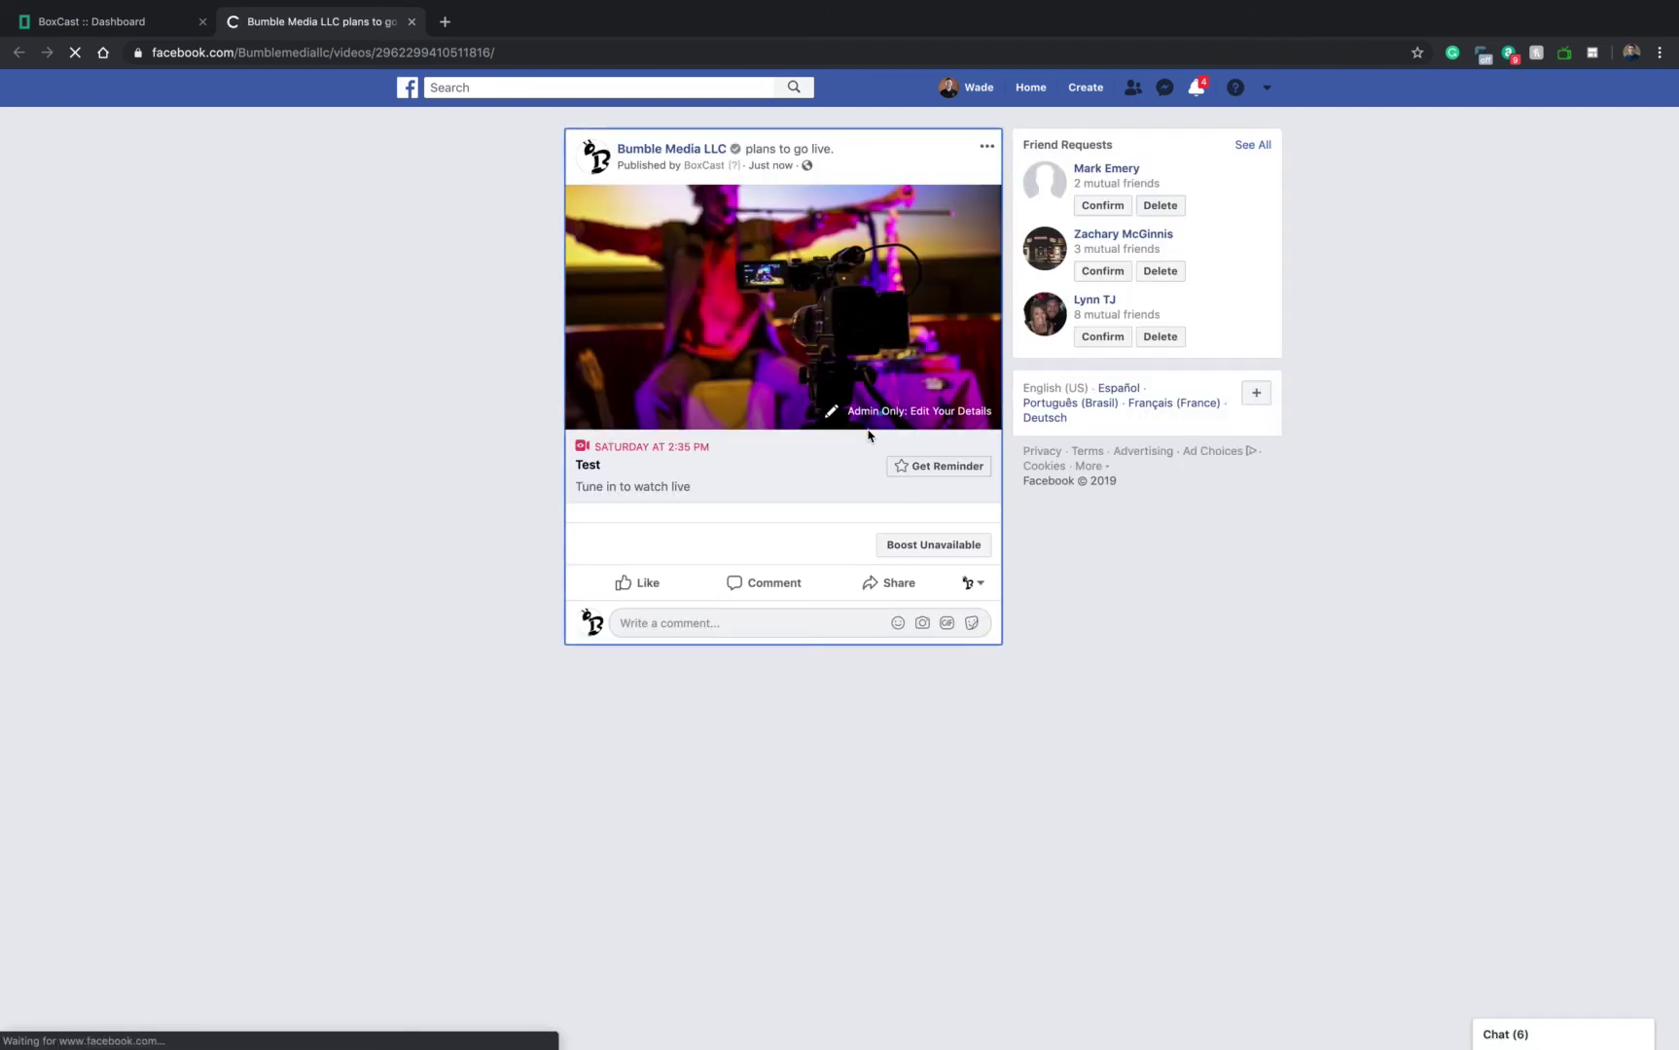
# Step: Open the Bumble Media LLC Facebook page from the video post
pyautogui.click(671, 149)
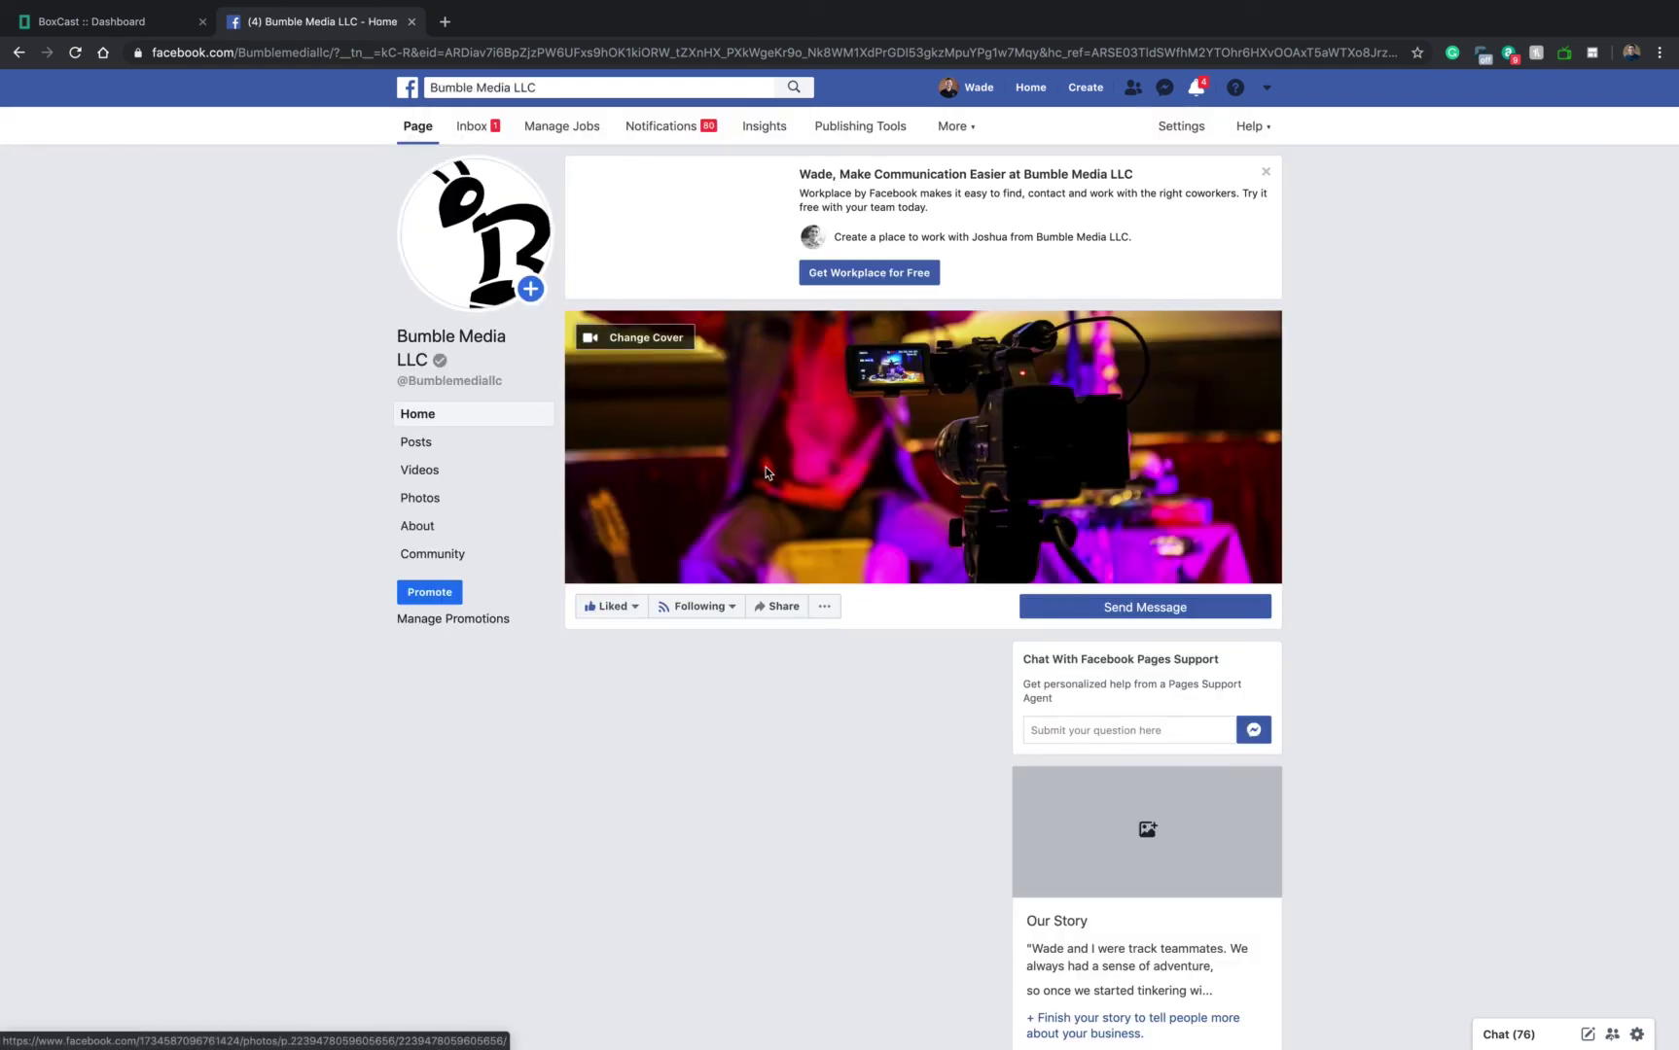
pyautogui.scroll(-2, 749, 394)
pyautogui.scroll(-2, 749, 394)
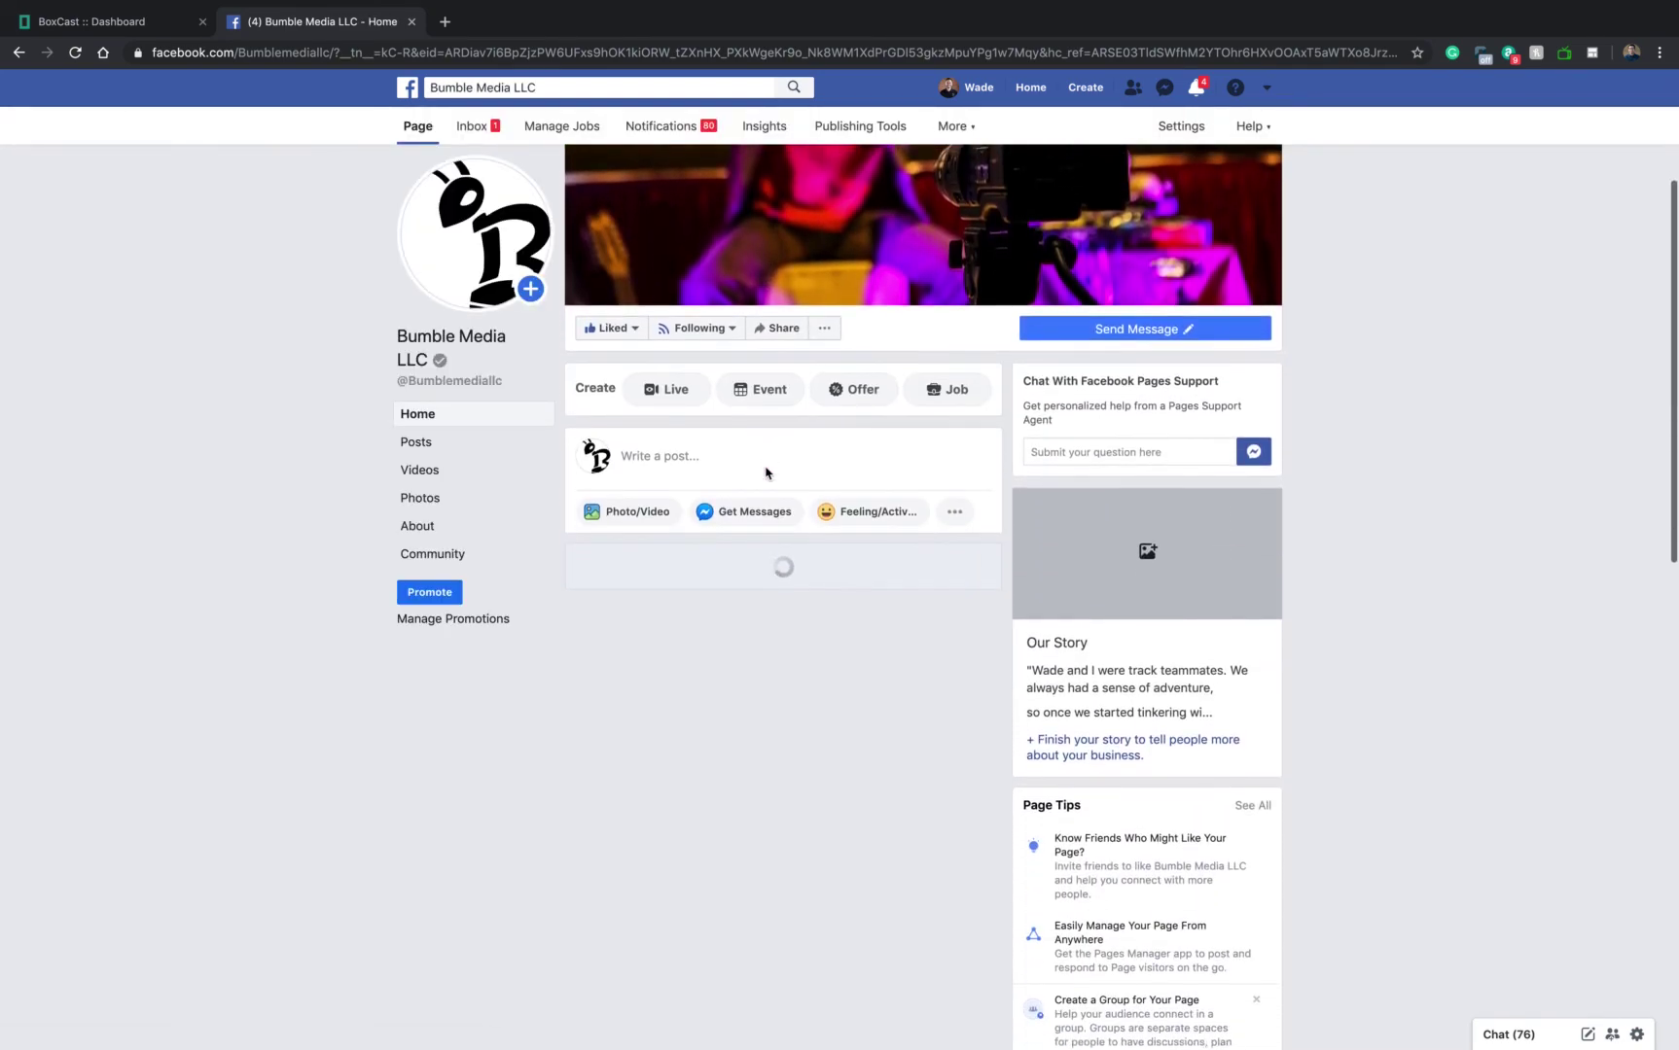
pyautogui.scroll(-3, 768, 473)
pyautogui.scroll(-1, 768, 472)
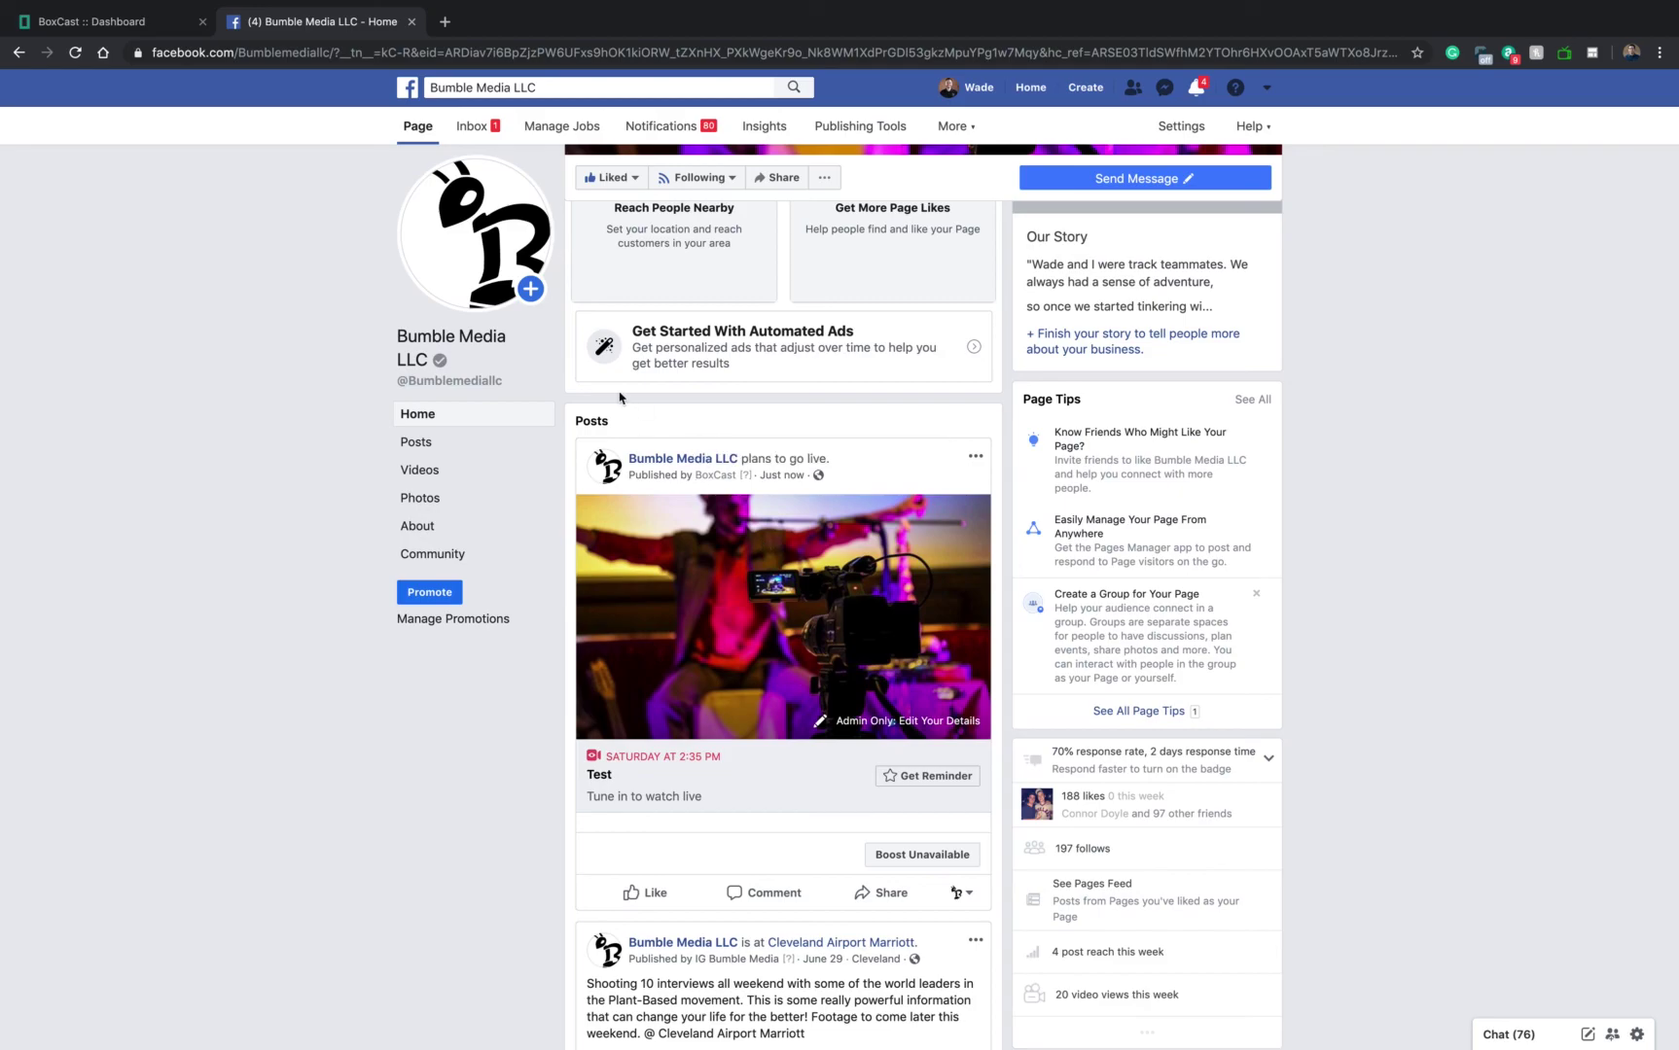
# Step: Switch back to the BoxCast Dashboard tab with Ctrl+Tab
pyautogui.hotkey('ctrl', 'Tab')
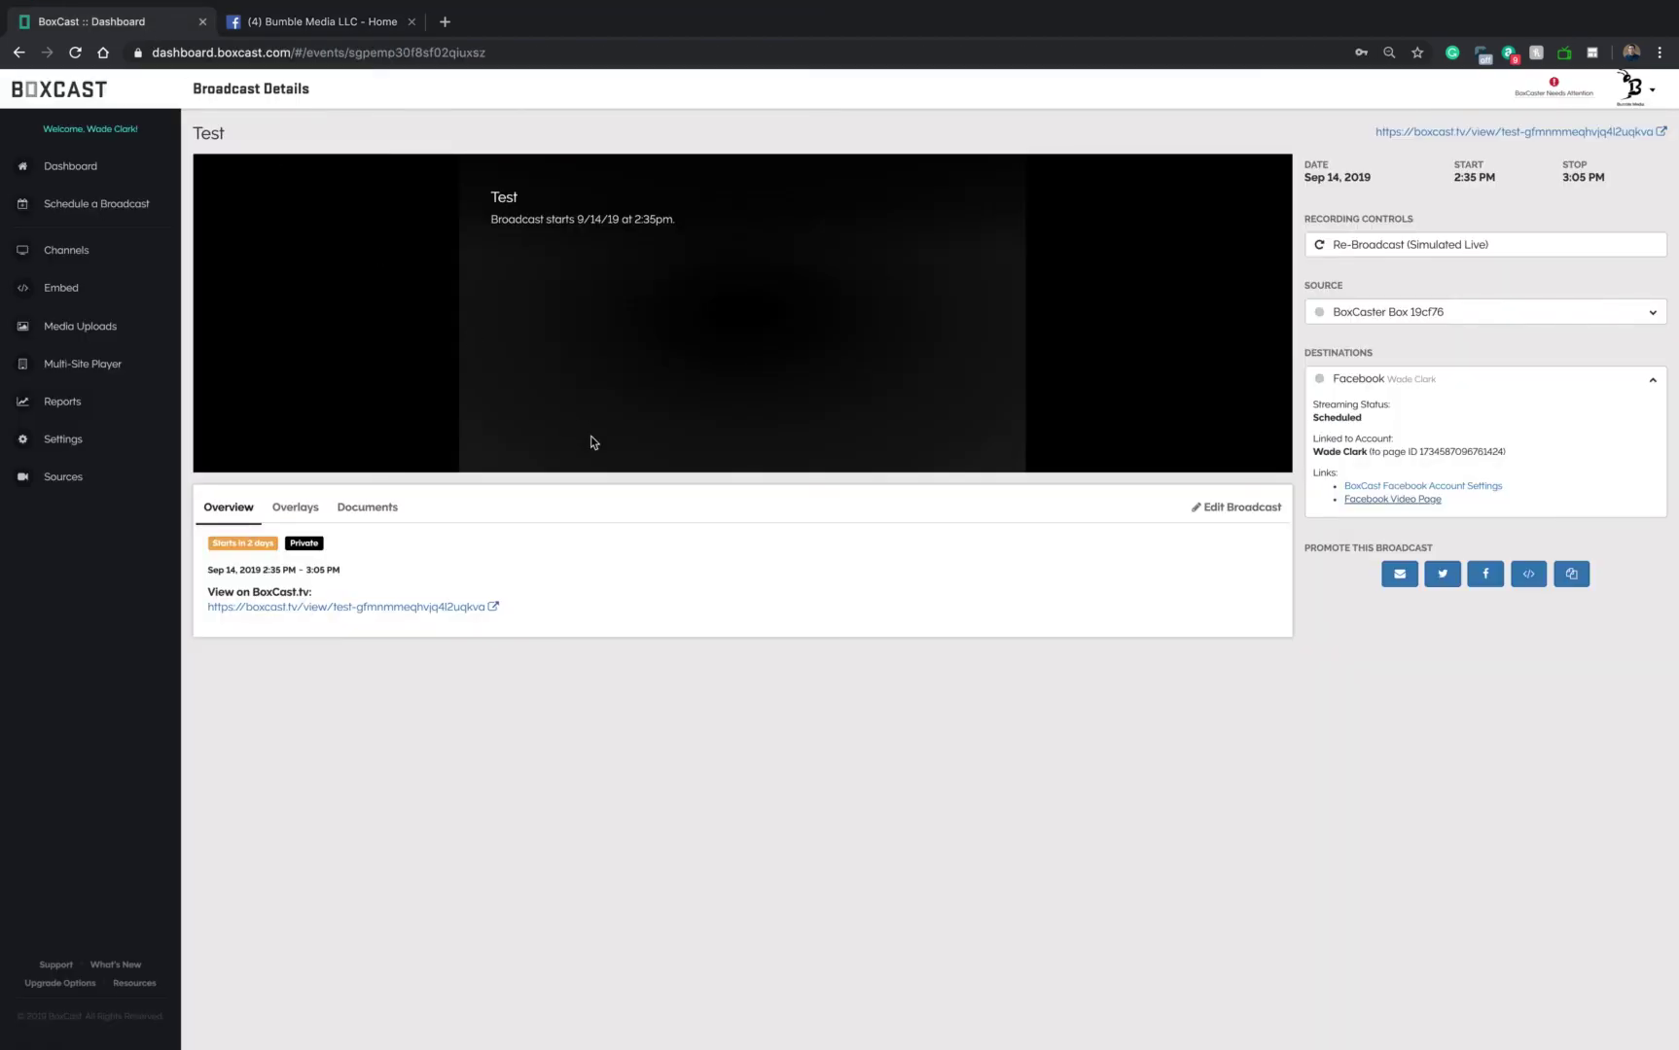